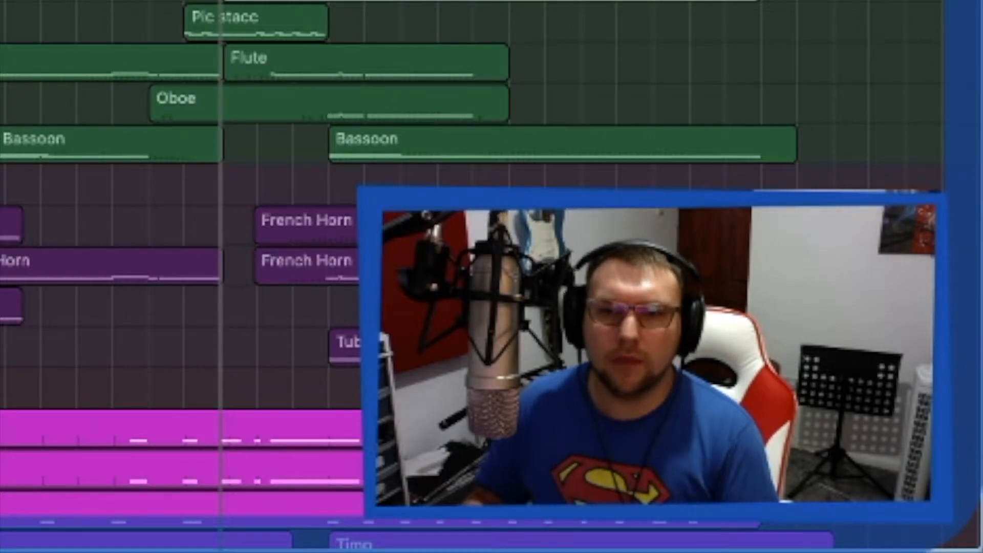
scroll(471, 153, "right", 1)
left_click(103, 2)
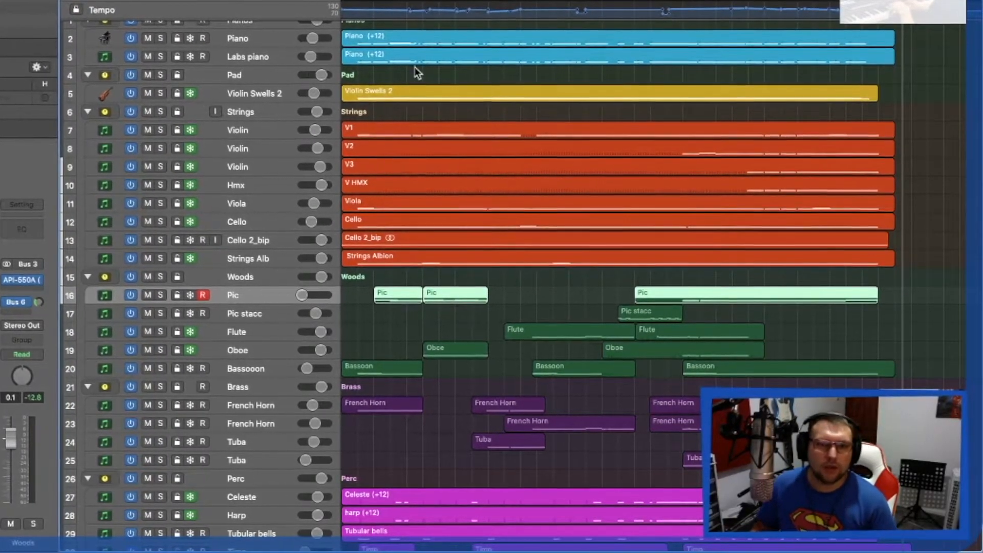
Show the mixer and review the channel levels and routing across the strings, woods, brass and percussion groups.
key("x")
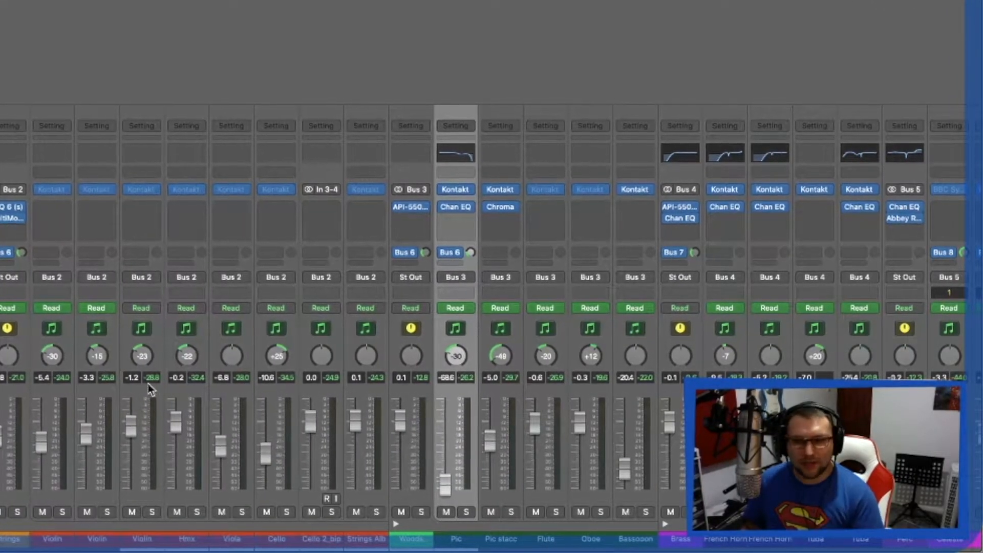
scroll(147, 381, "right", 8)
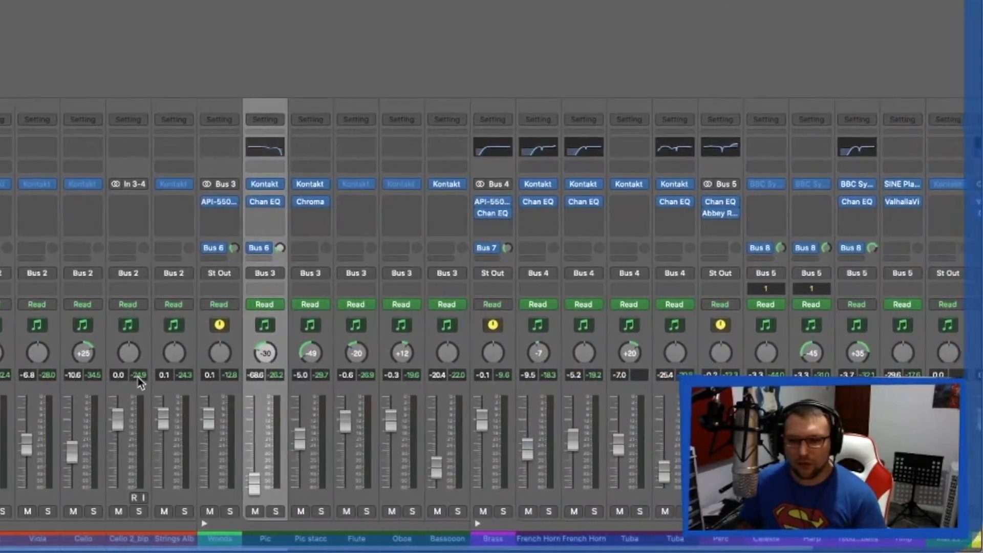
scroll(136, 376, "left", 8)
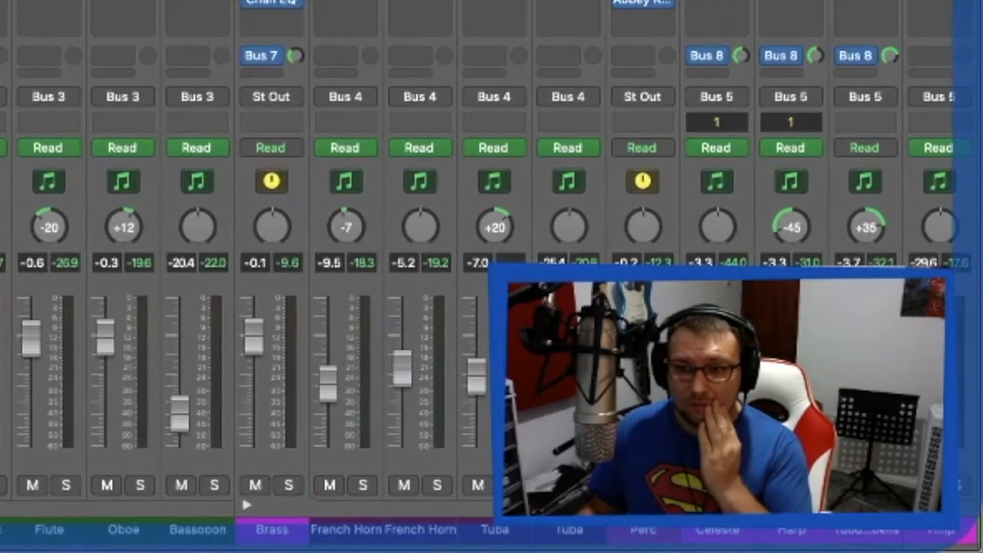
scroll(358, 256, "left", 5)
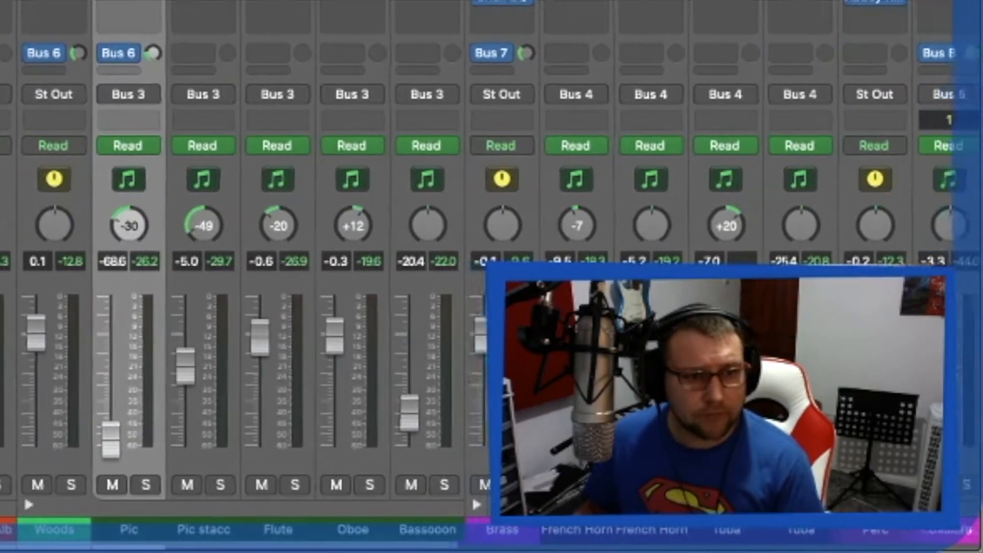
scroll(358, 256, "right", 1)
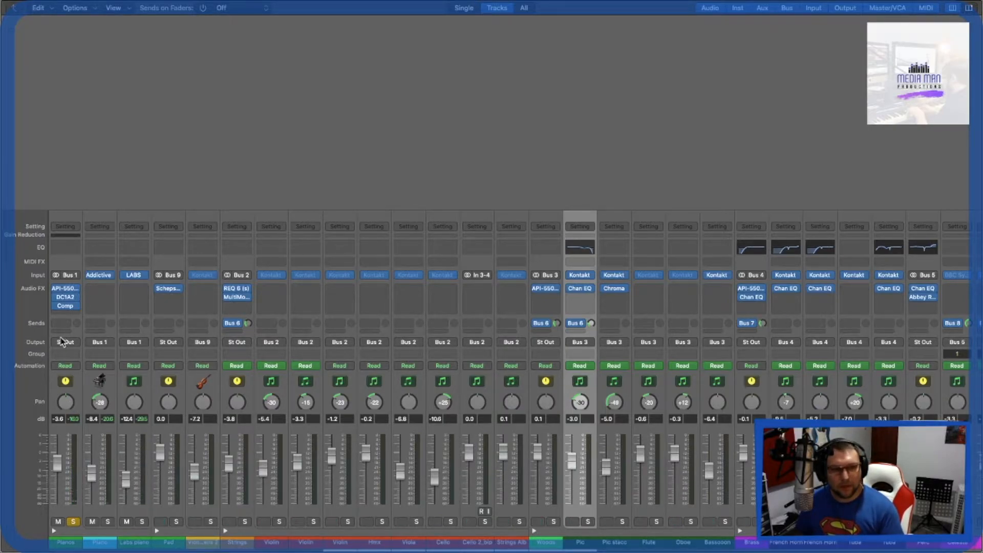
Inspect the API-550B, DC1A2 and Compressor settings on the Pianos bus and close the plug-in windows.
left_click(65, 288)
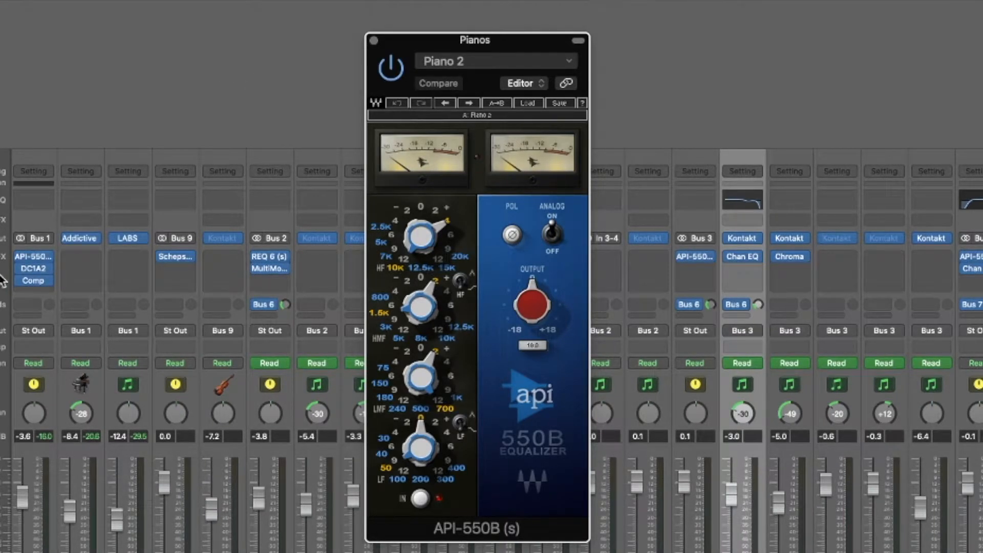
left_click(34, 268)
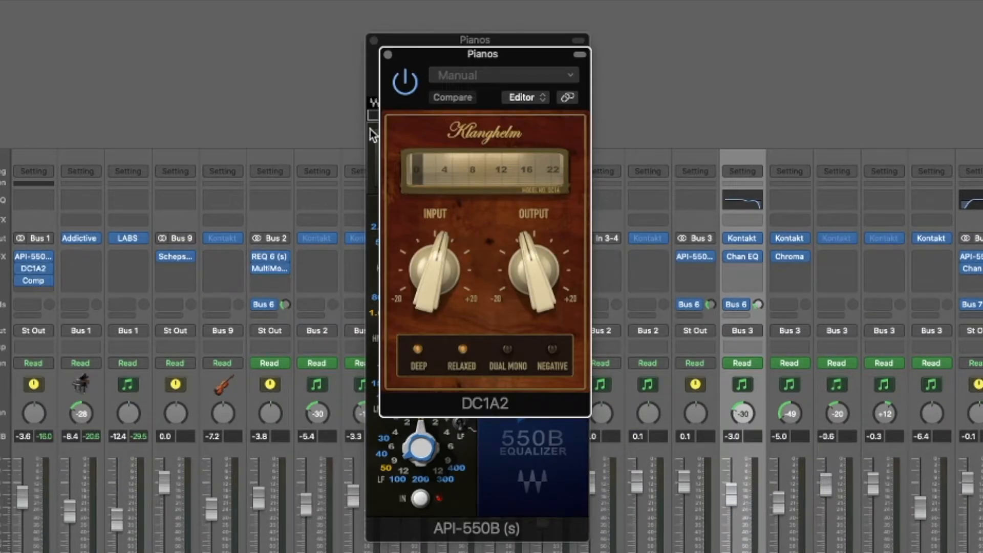
left_click_drag(404, 54, 709, 63)
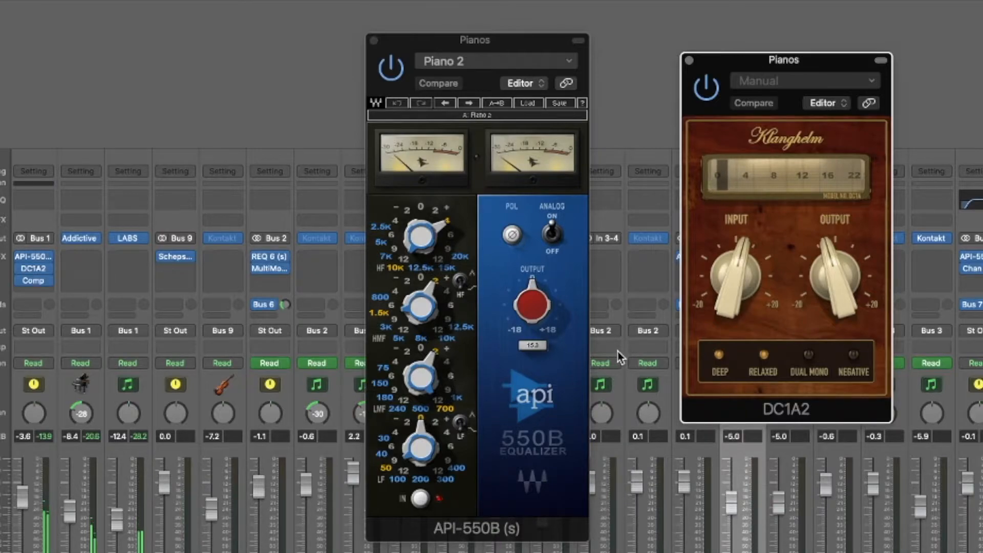
mouse_move(27, 280)
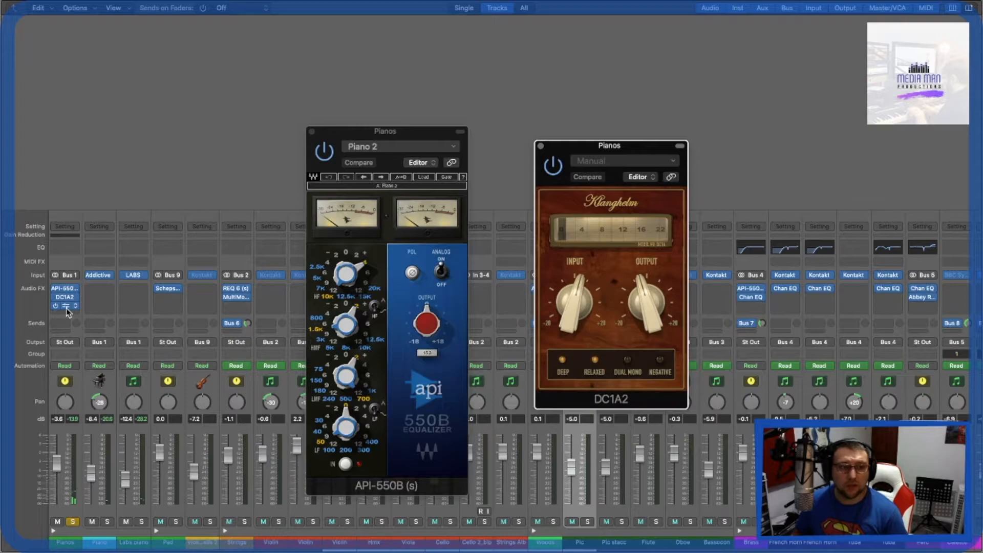
left_click(35, 280)
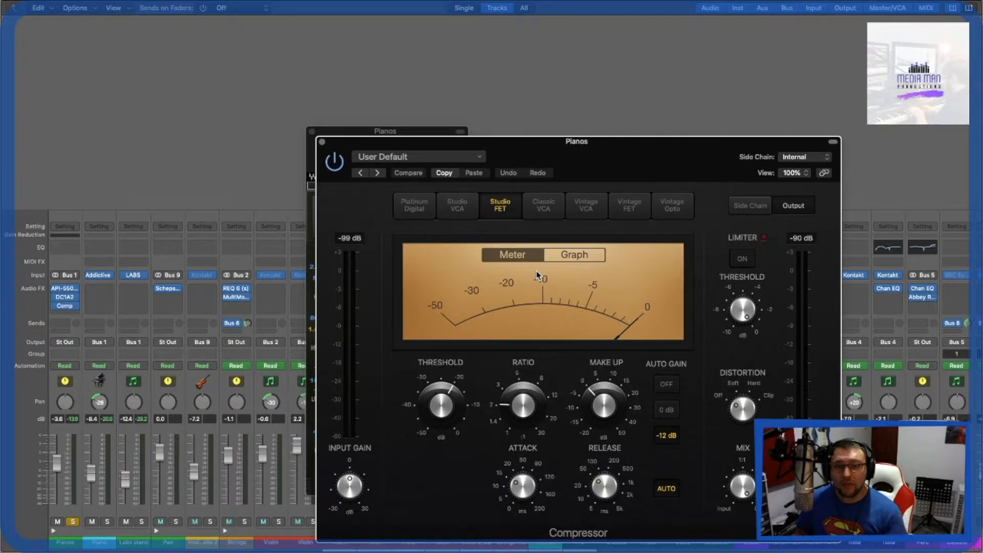
left_click(322, 142)
left_click(312, 131)
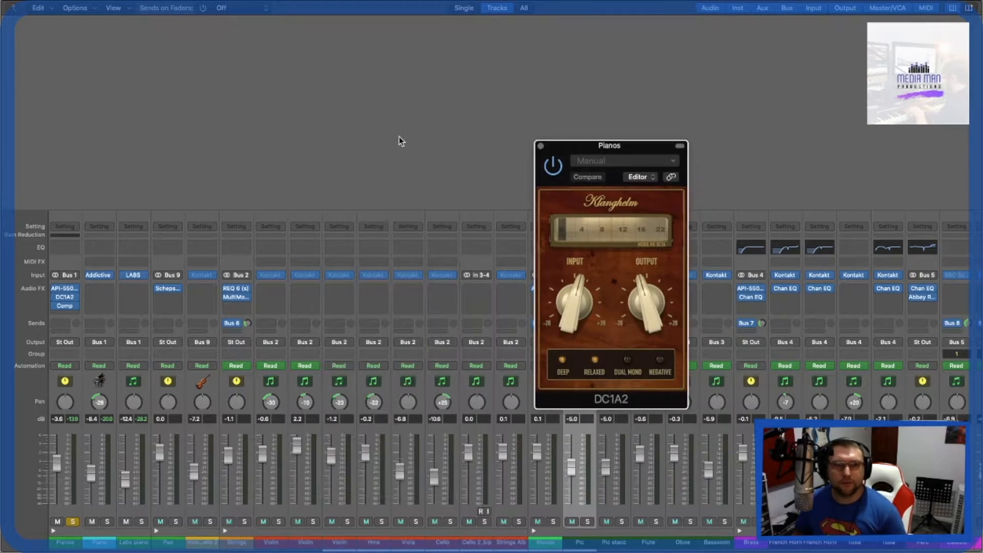
left_click(540, 146)
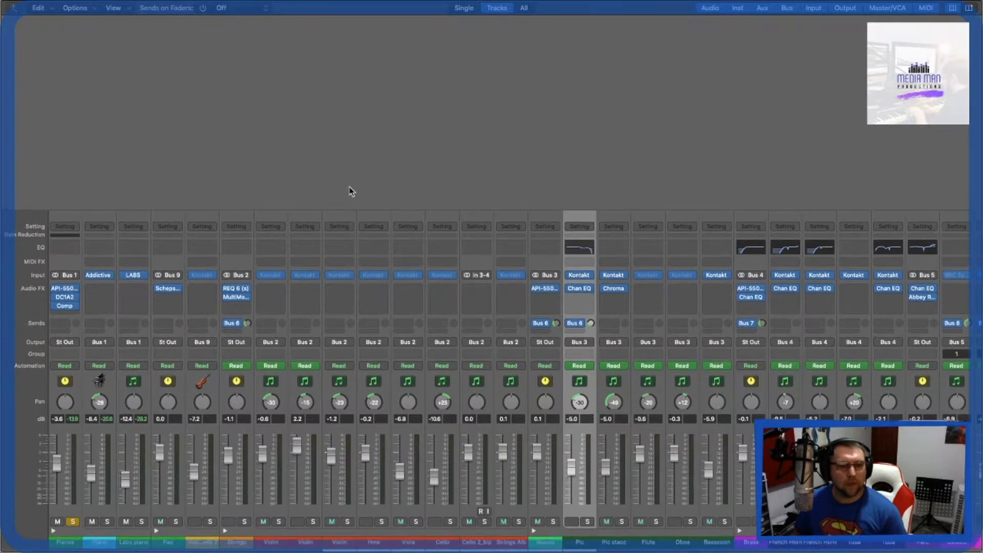
Check the Strings bus's REQ 6 equalizer and switch the Abbey Road Saturator in its MultiMod Rack to REDD.
left_click(236, 288)
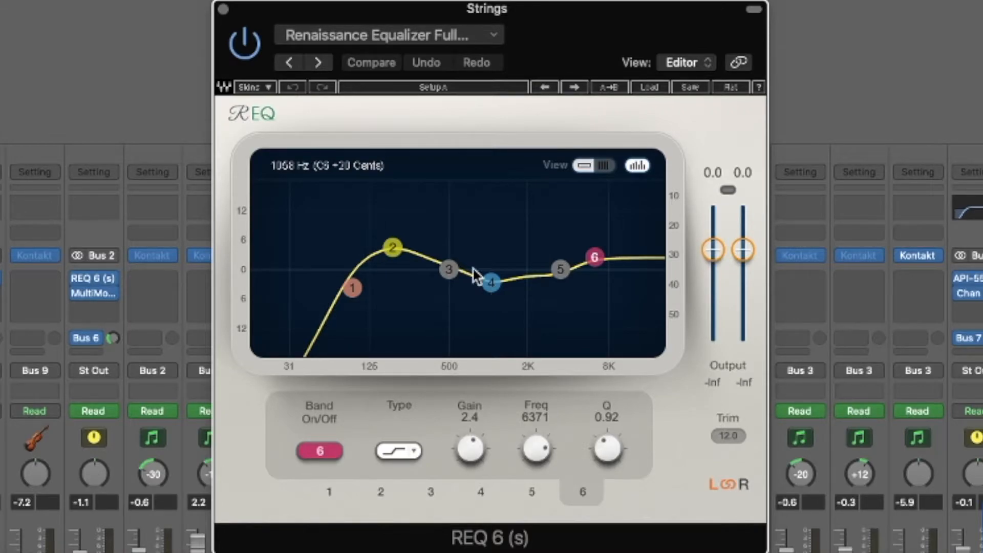
left_click(224, 10)
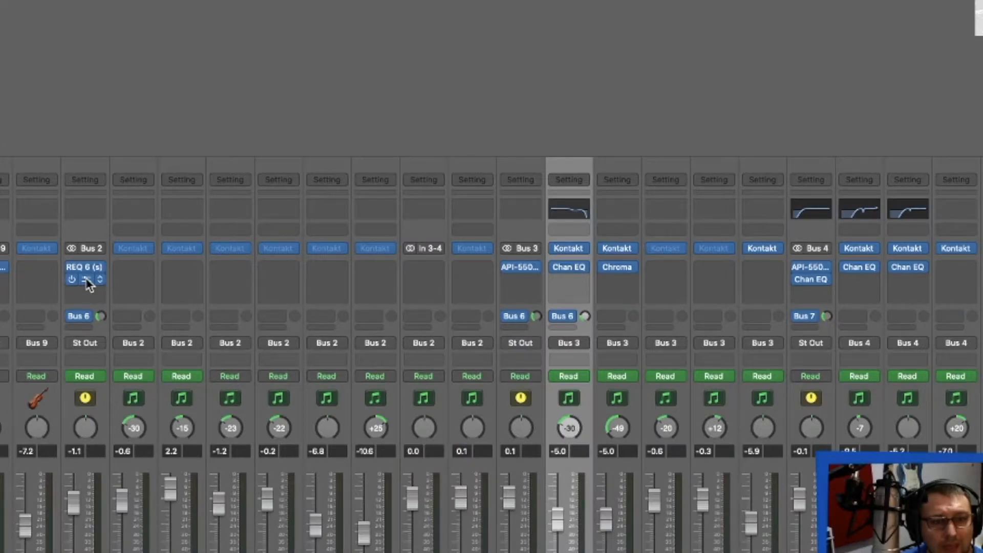
left_click(95, 293)
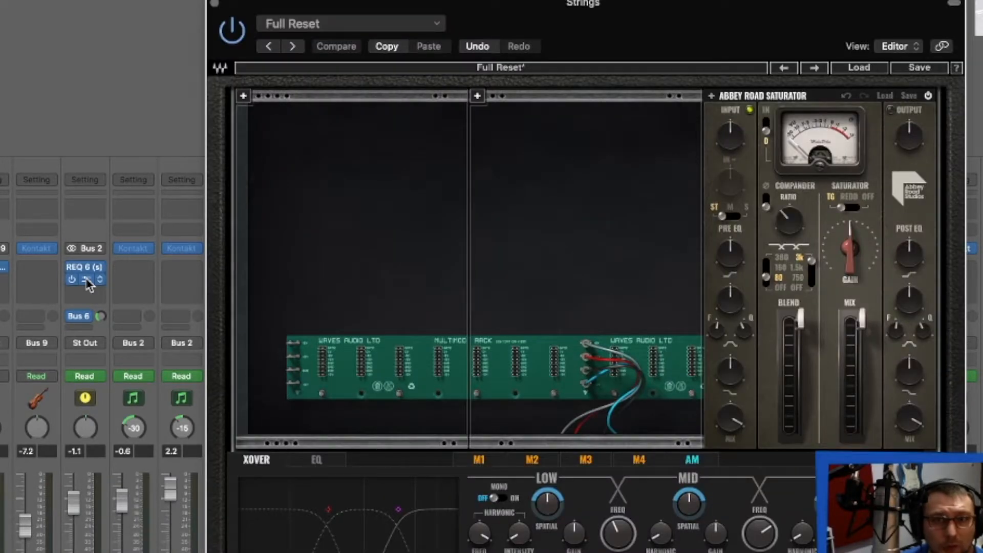
left_click_drag(665, 29, 606, 0)
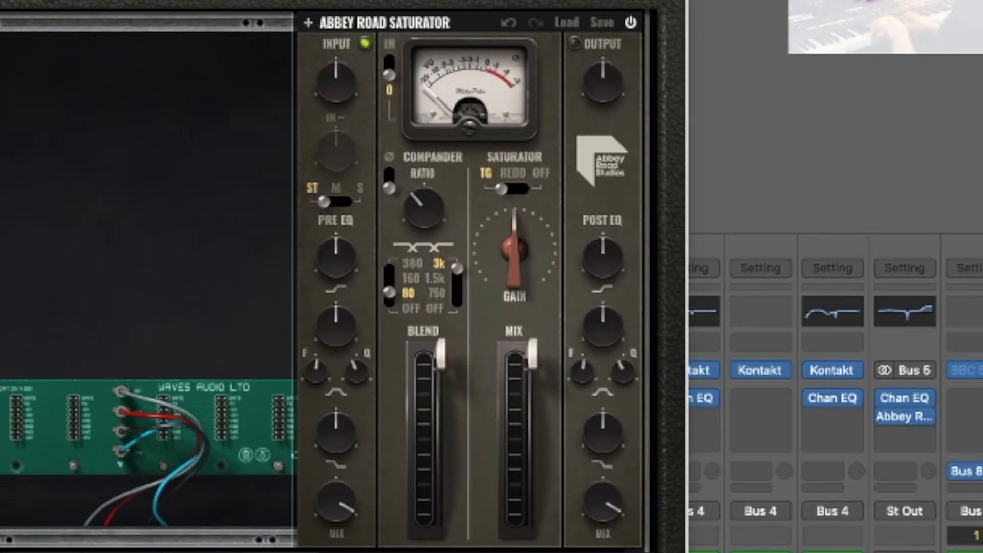
left_click(506, 191)
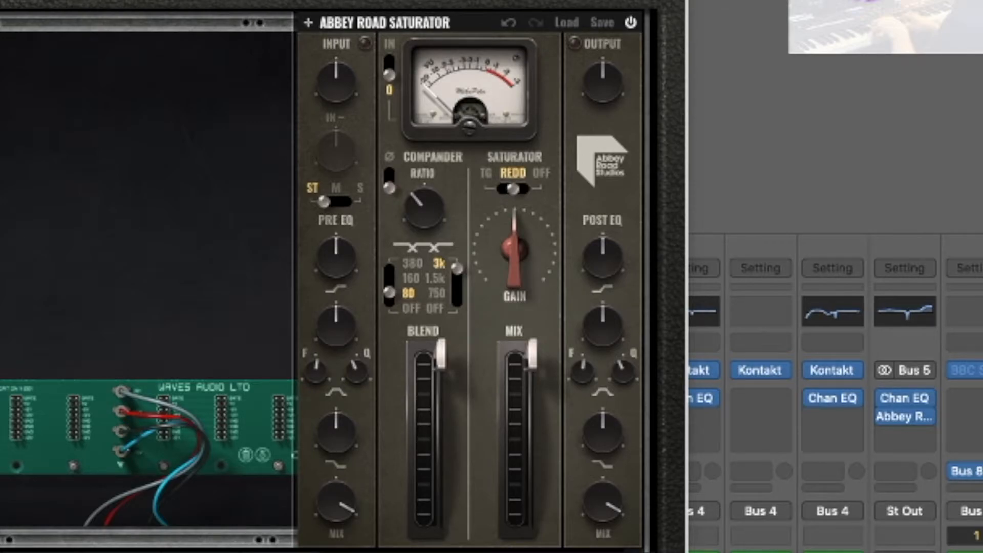
left_click_drag(320, 1, 496, 30)
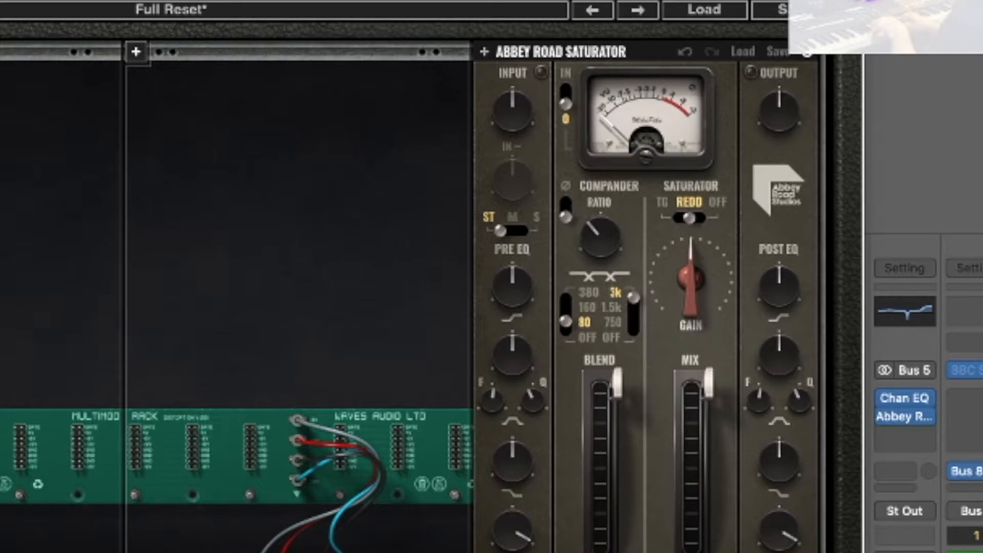
key("super+w")
Inspect the API-550A equalizer on the Woods bus and close it.
scroll(576, 266, "right", 1)
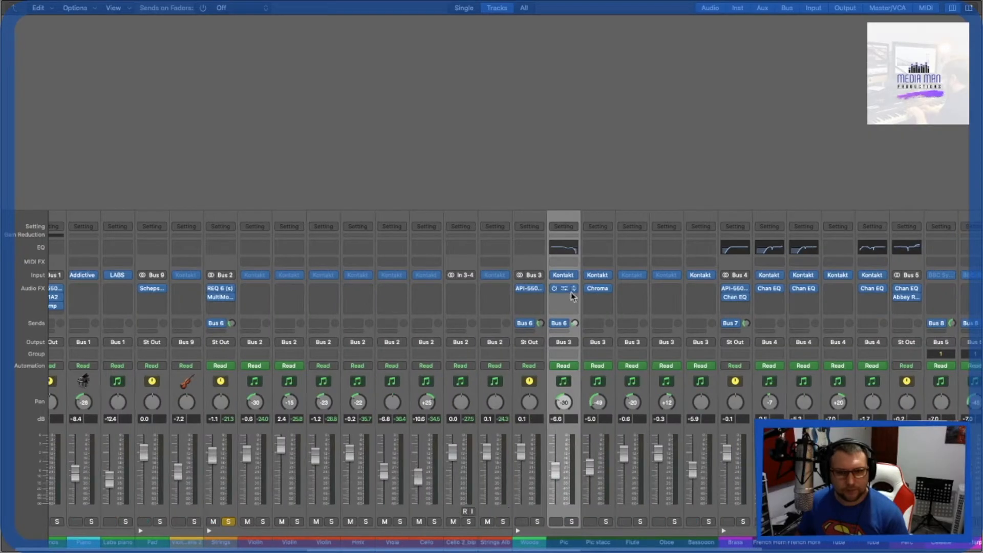
left_click(530, 290)
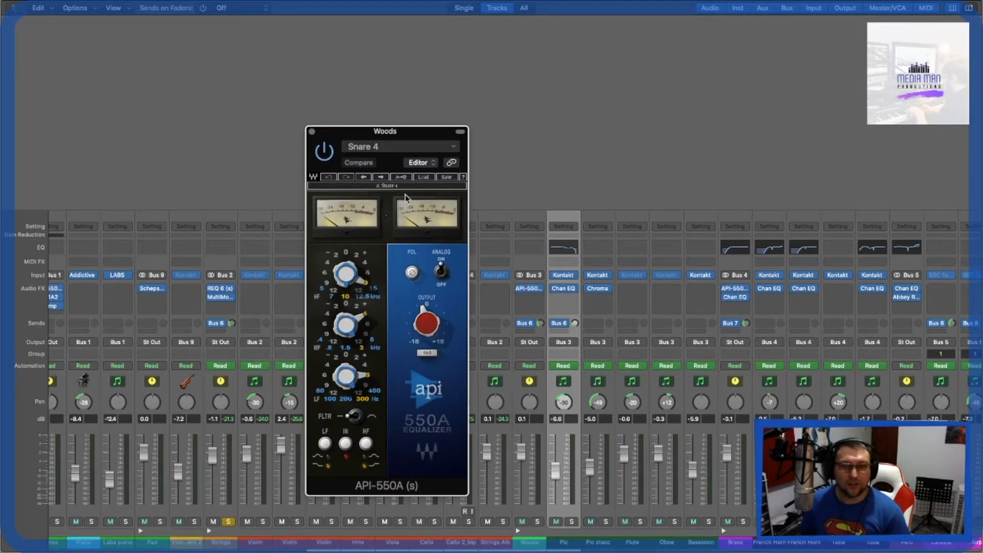
left_click(312, 132)
Inspect the API-550A equalizer and the Channel EQ on the Brass bus, closing each plug-in window.
scroll(521, 216, "right", 5)
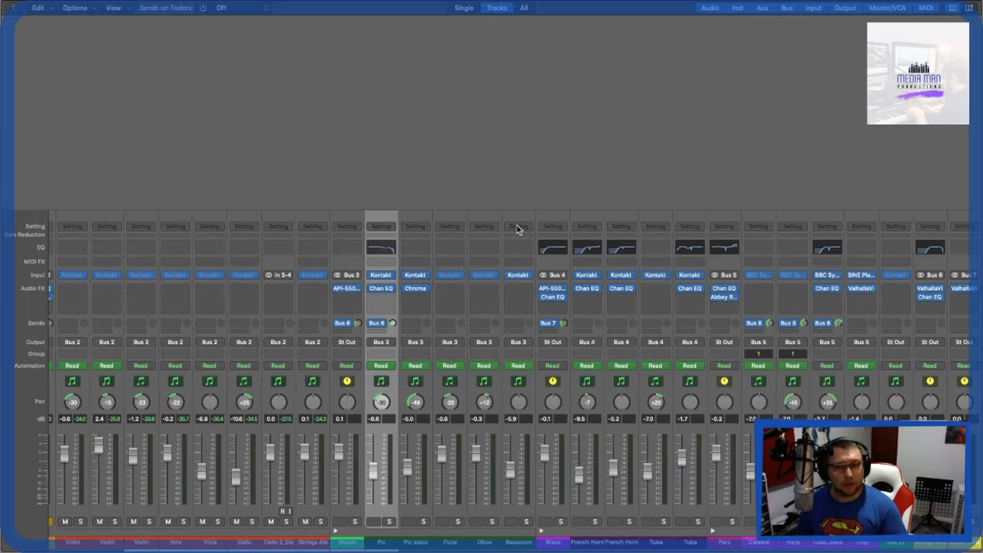
left_click(552, 289)
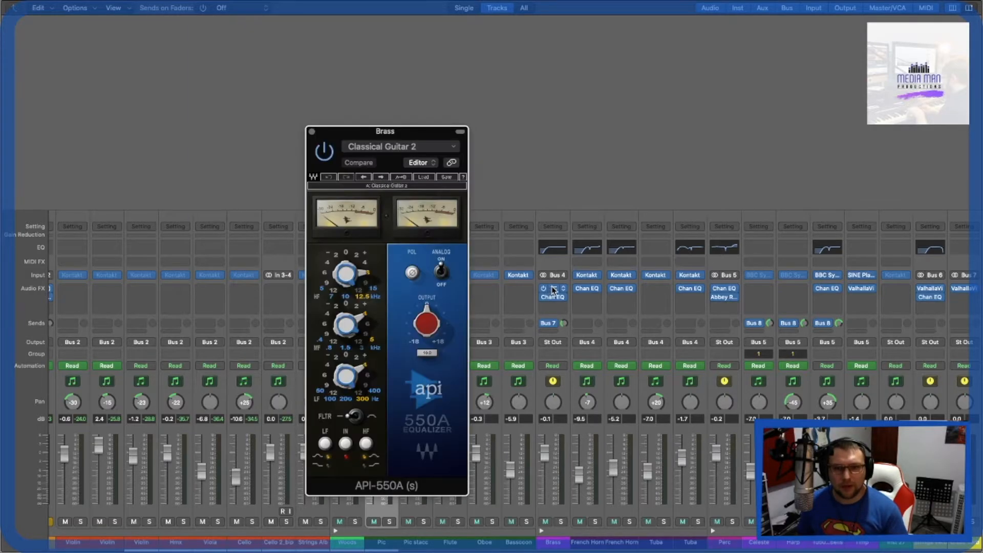
left_click_drag(361, 130, 390, 113)
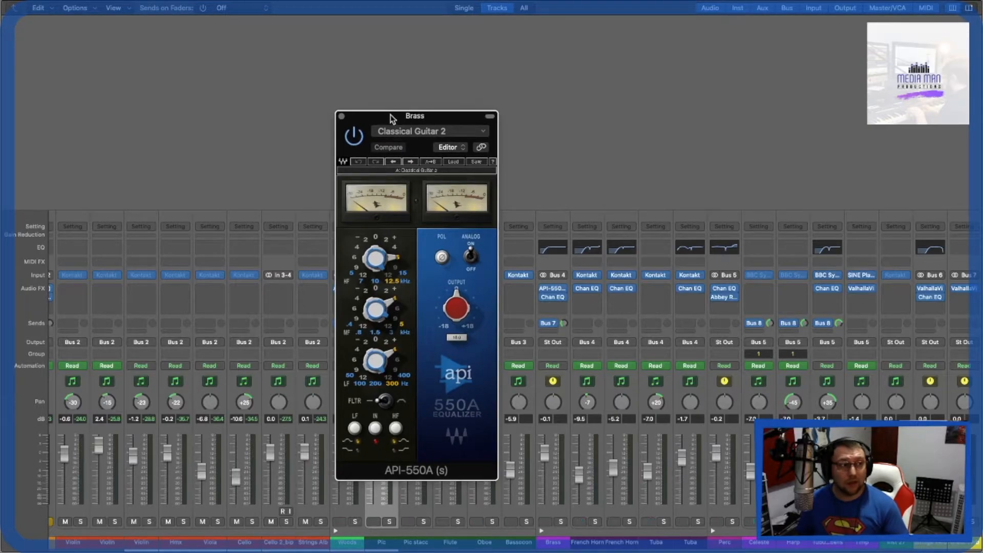
left_click_drag(390, 115, 442, 118)
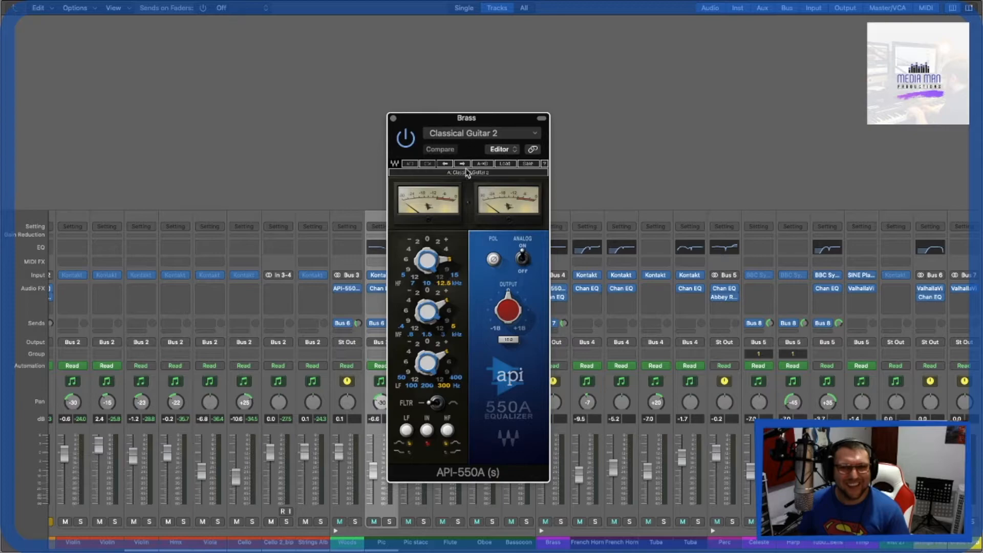
left_click(393, 118)
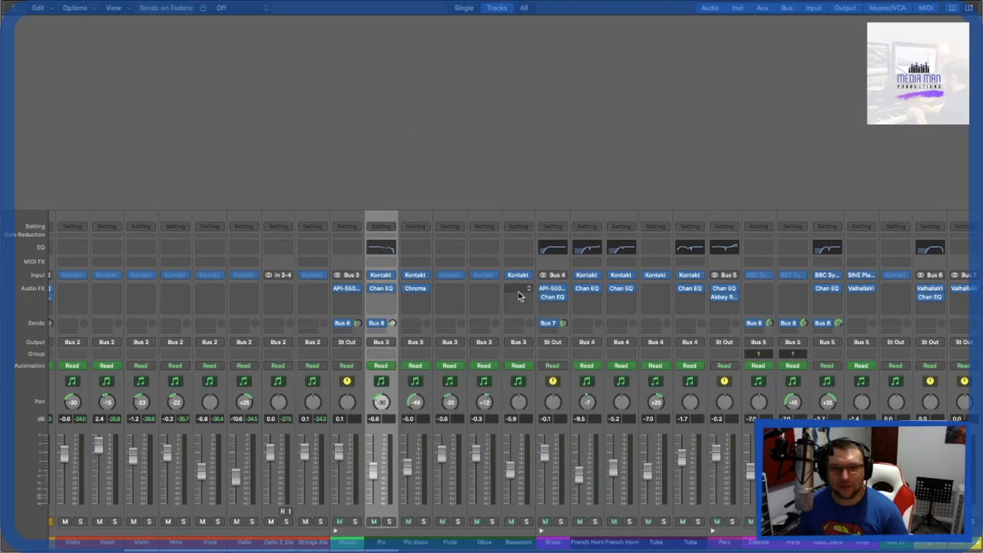
left_click(551, 299)
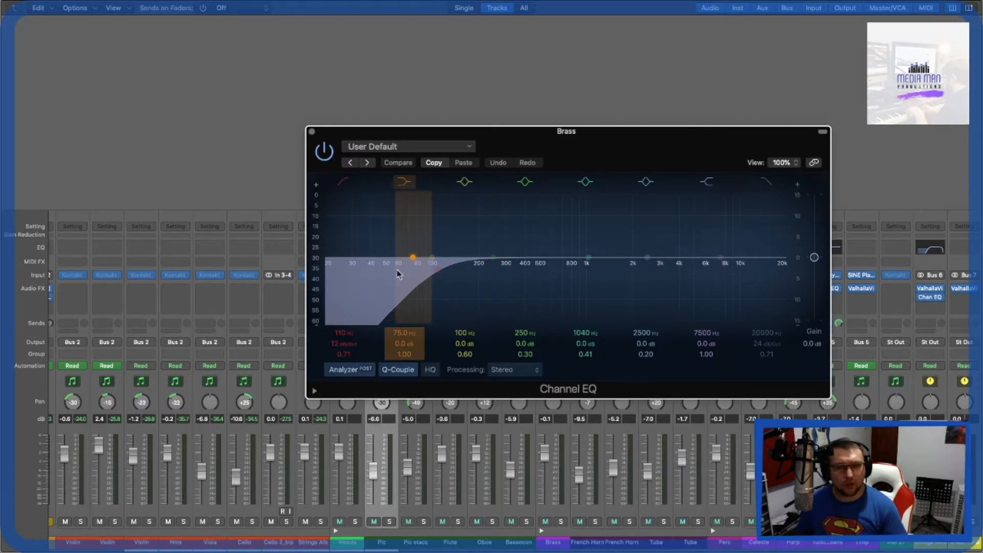
left_click(312, 132)
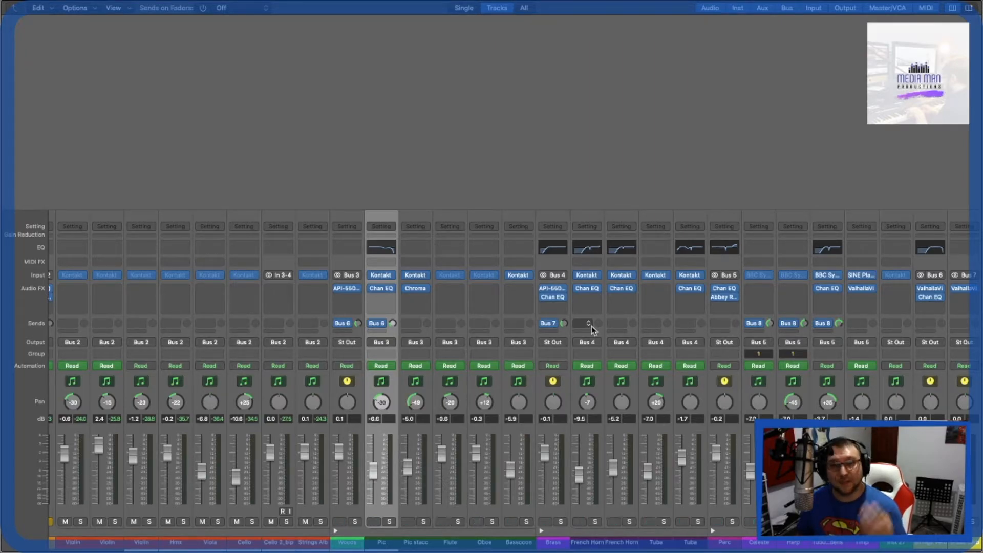
Open the Channel EQ of the first French Horn channel, clear of its strip, and solo that channel.
scroll(589, 329, "right", 2)
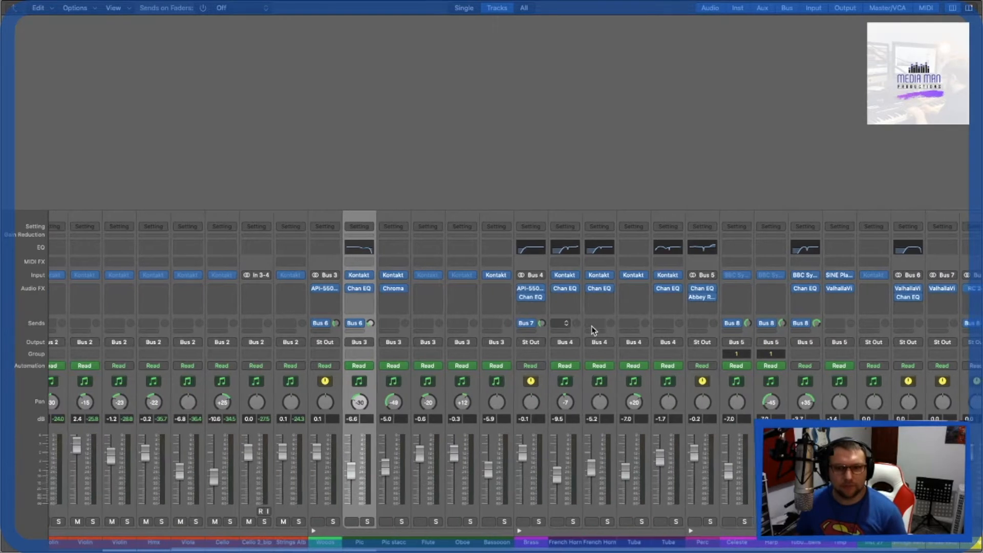
left_click(565, 292)
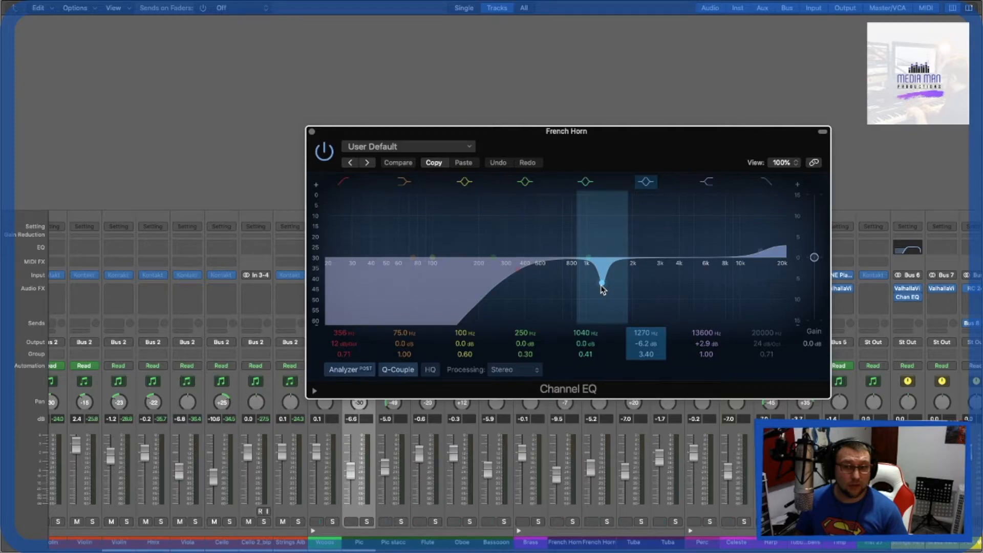
left_click_drag(540, 140, 326, 76)
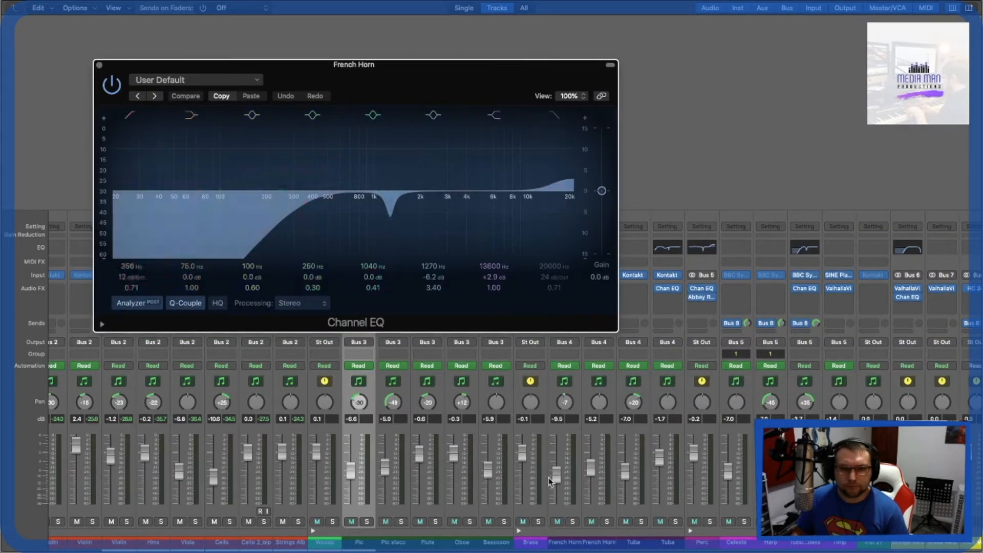
left_click_drag(510, 82, 384, 82)
left_click(572, 521)
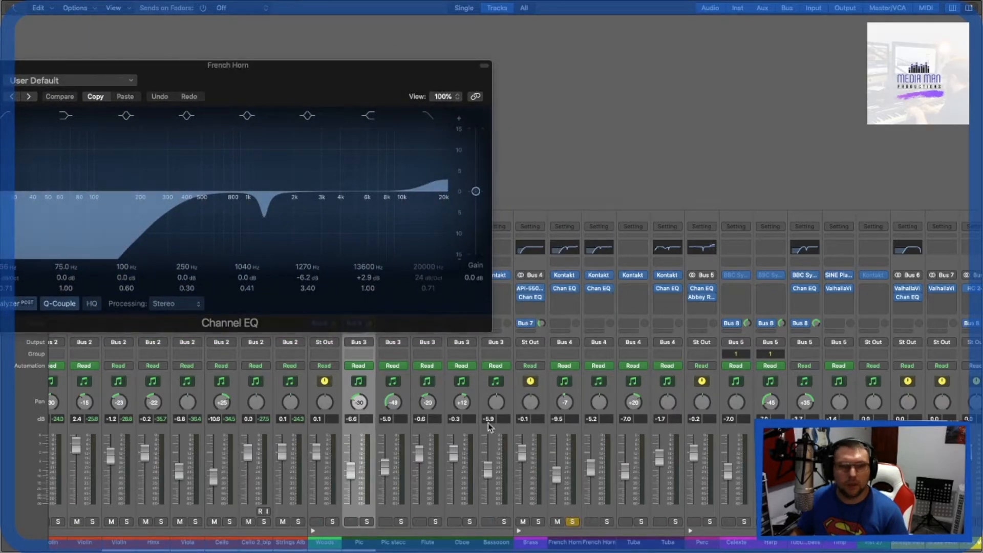
Hide the mixer, play back the soloed French Horn, and set its EQ's 1270 Hz band to -5.5 dB.
left_click_drag(305, 76, 700, 114)
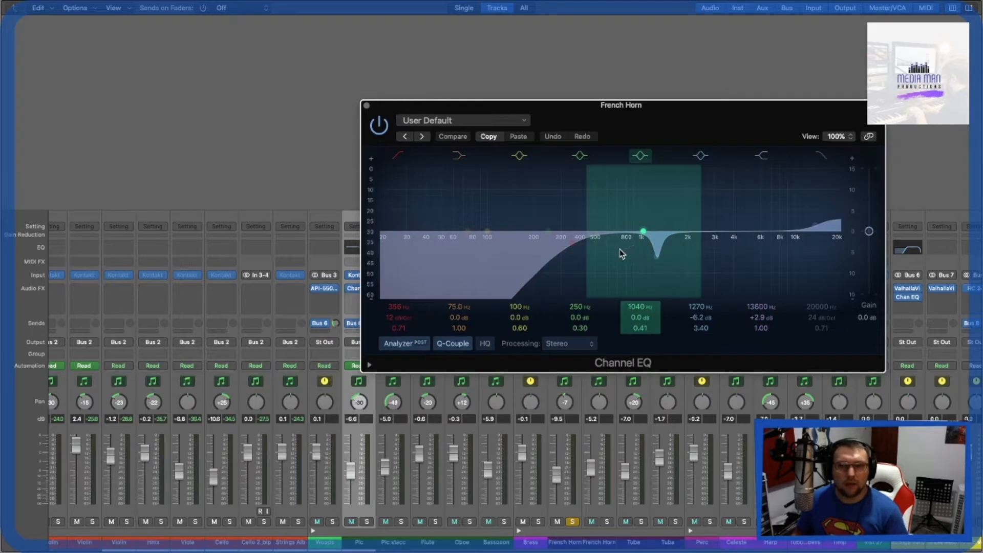
key("x")
key("space")
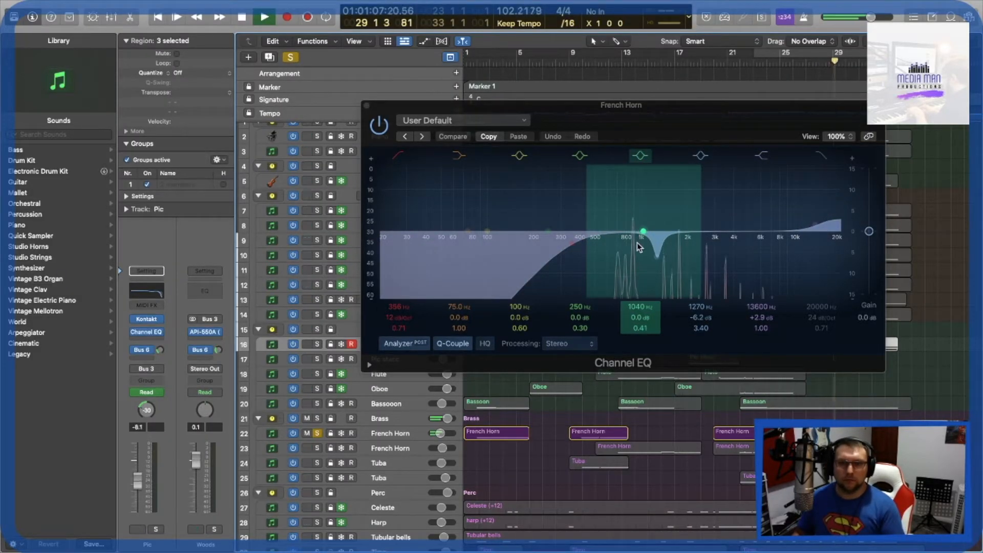
mouse_move(657, 261)
left_mouse_down()
mouse_move(650, 179)
mouse_move(659, 160)
mouse_move(657, 258)
left_mouse_up()
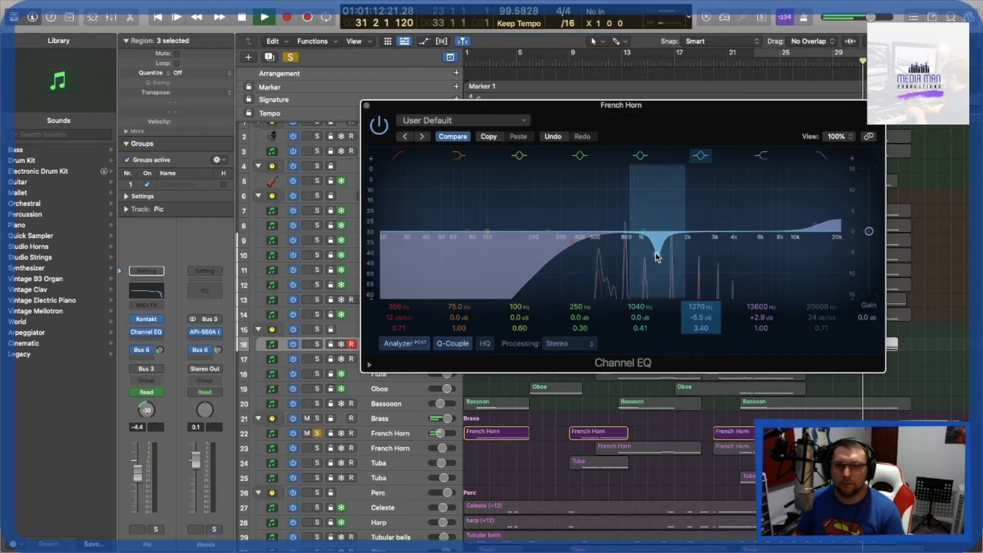
Close the first French Horn's EQ, stop playback, and switch the solo from the first to the second French Horn track.
left_click(366, 105)
key("space")
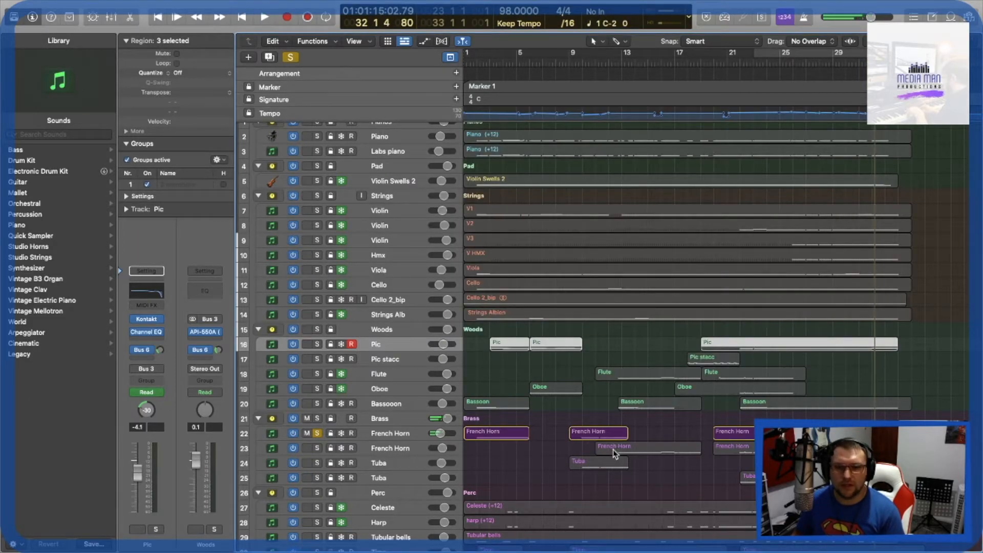
left_click(335, 454)
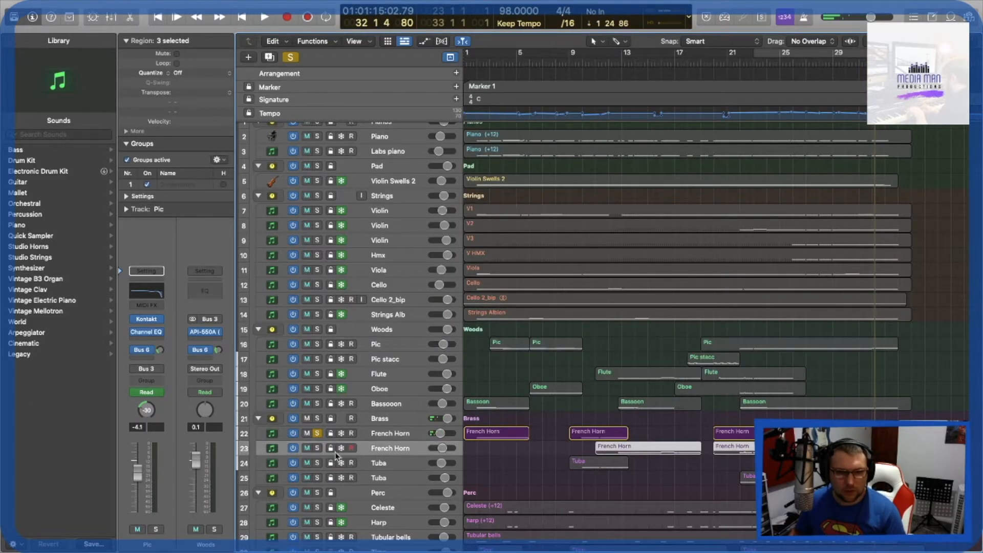
left_click(317, 448)
left_click(318, 434)
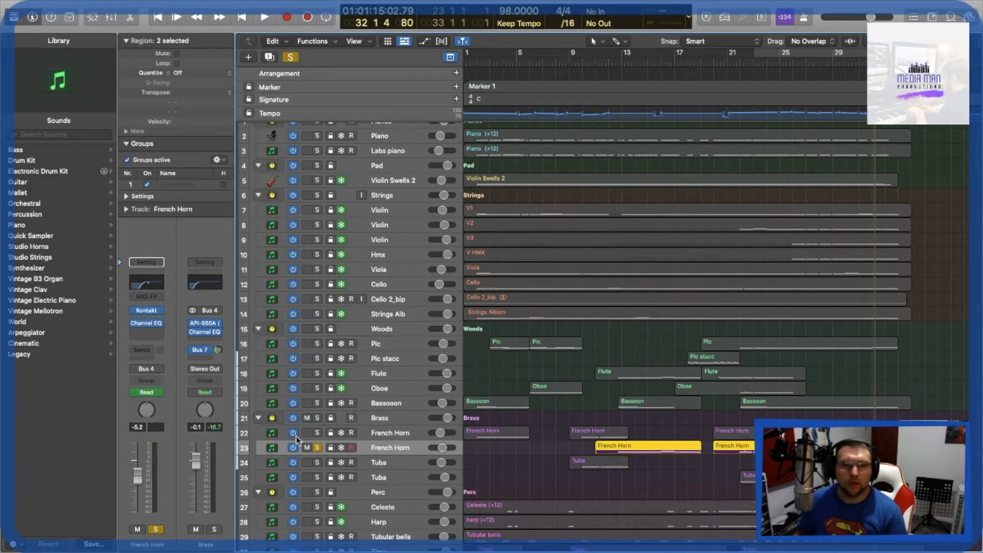
In the second French Horn's Channel EQ, audition the 935 Hz band at +11.9 dB, return it to a cut, and close the EQ.
left_click(146, 326)
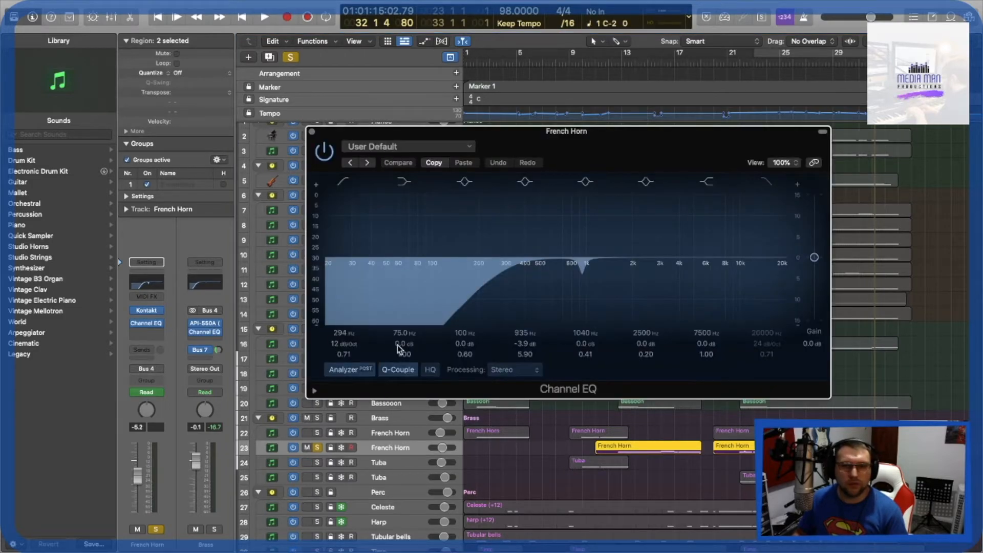
left_click_drag(533, 351, 529, 312)
key("space")
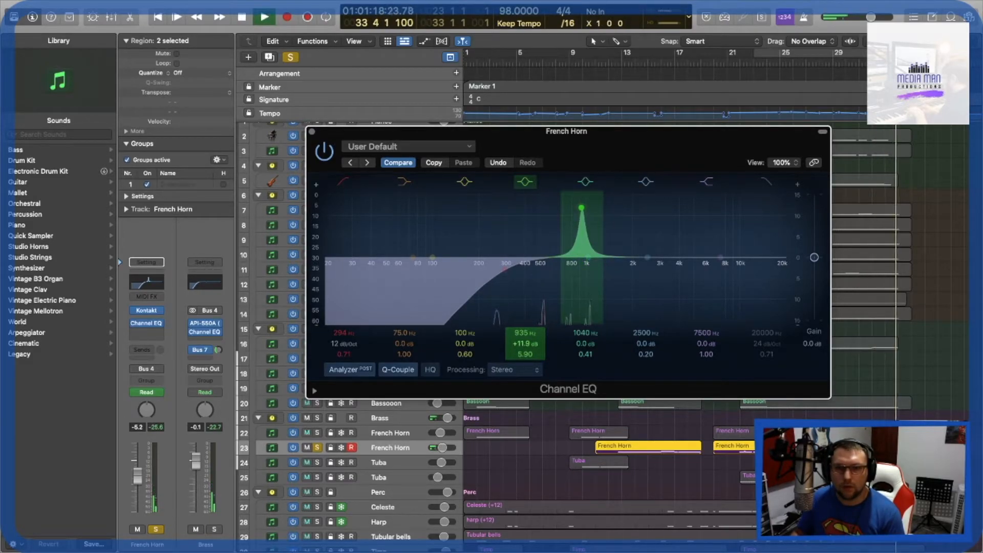
key("space")
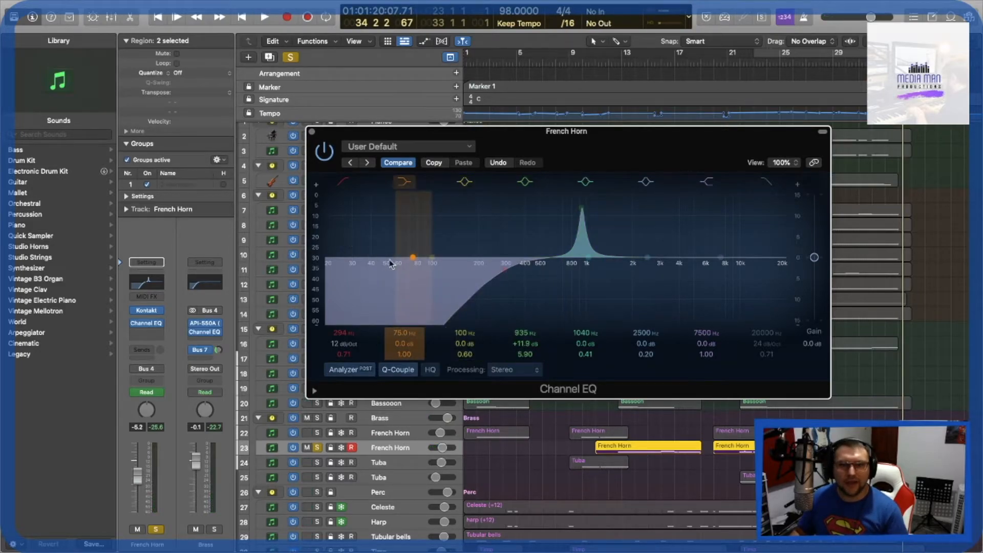
left_click_drag(524, 343, 525, 382)
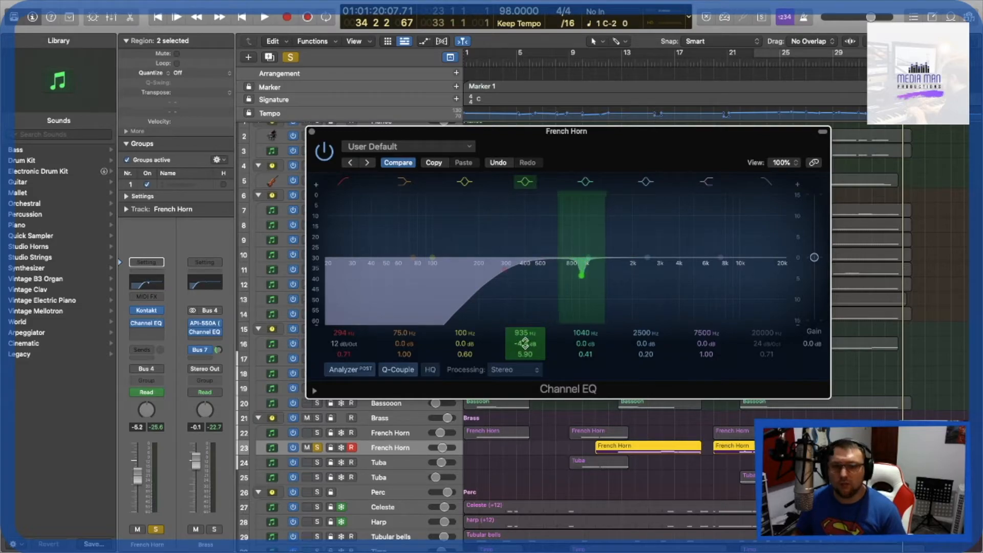
left_click(312, 132)
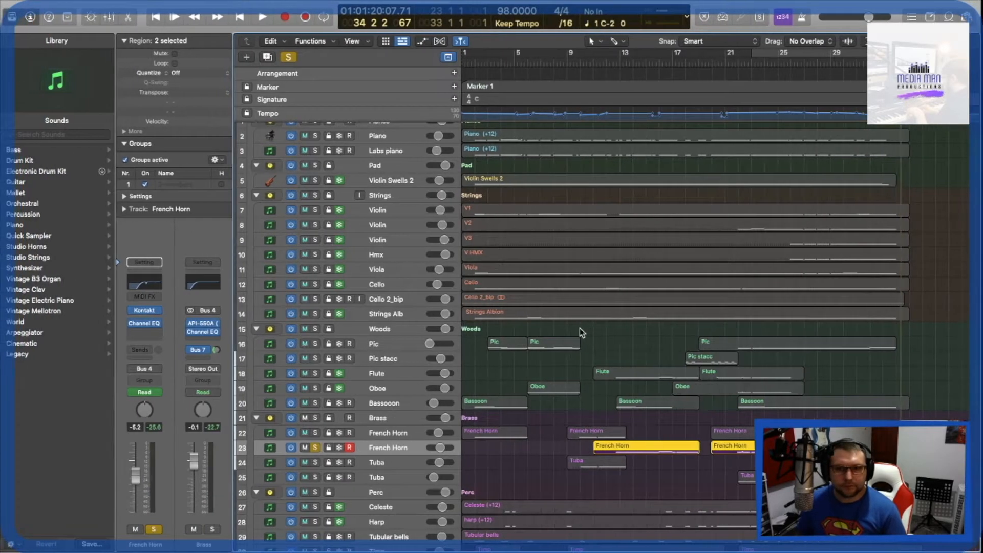
Show the mixer and inspect the low-cut curve in the Brass bus's Channel EQ, closing the plug-in window.
key("x")
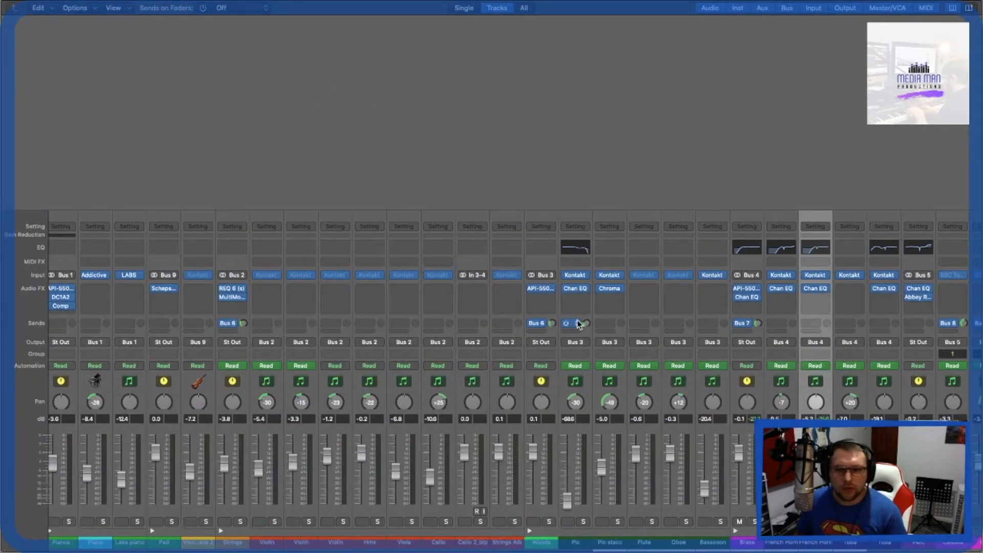
scroll(576, 321, "right", 4)
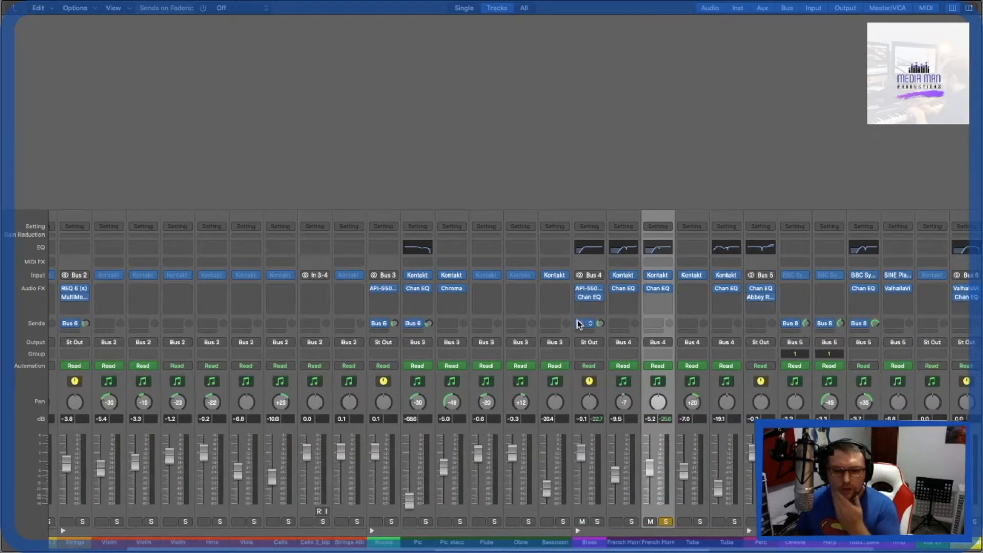
scroll(576, 352, "right", 1)
mouse_move(570, 296)
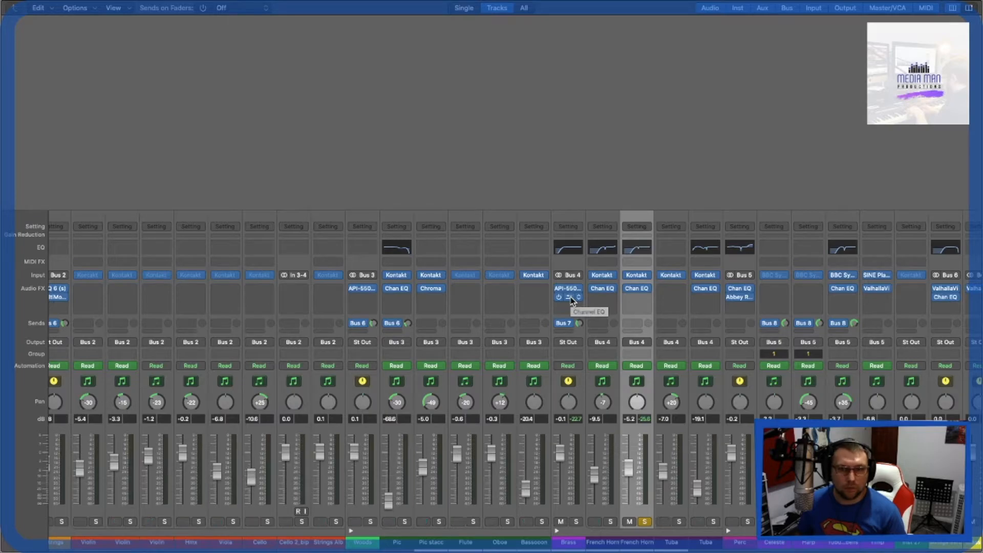
double_click(567, 250)
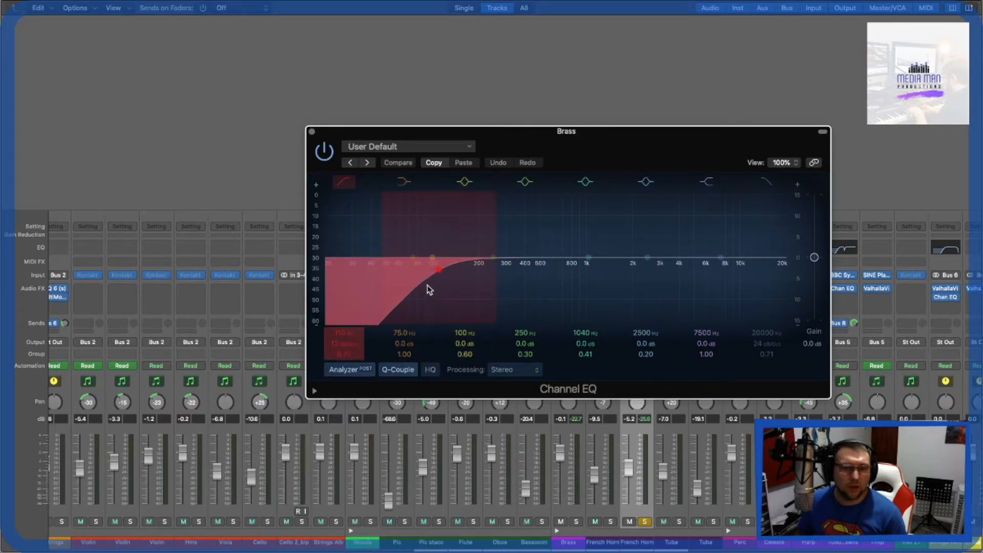
left_click_drag(608, 166, 572, 176)
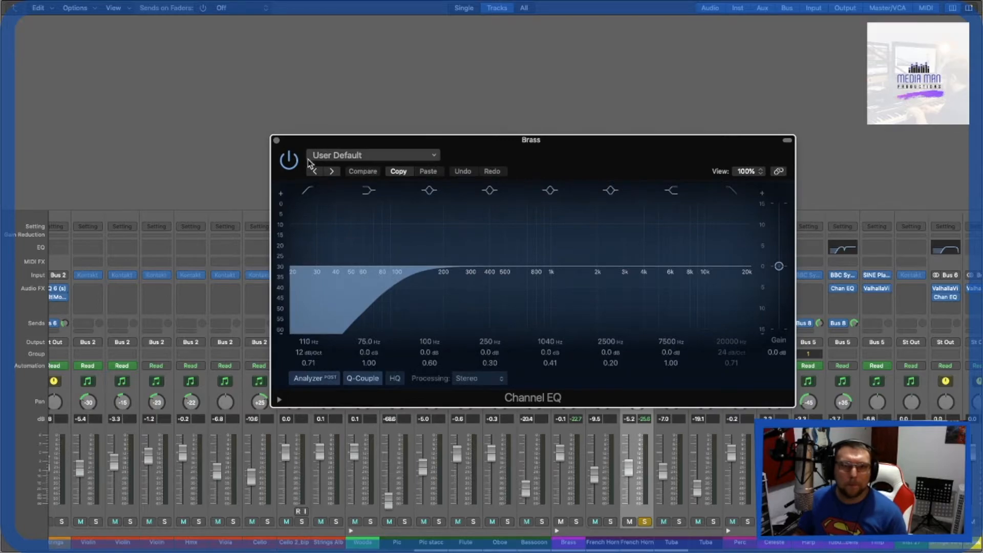
left_click(279, 142)
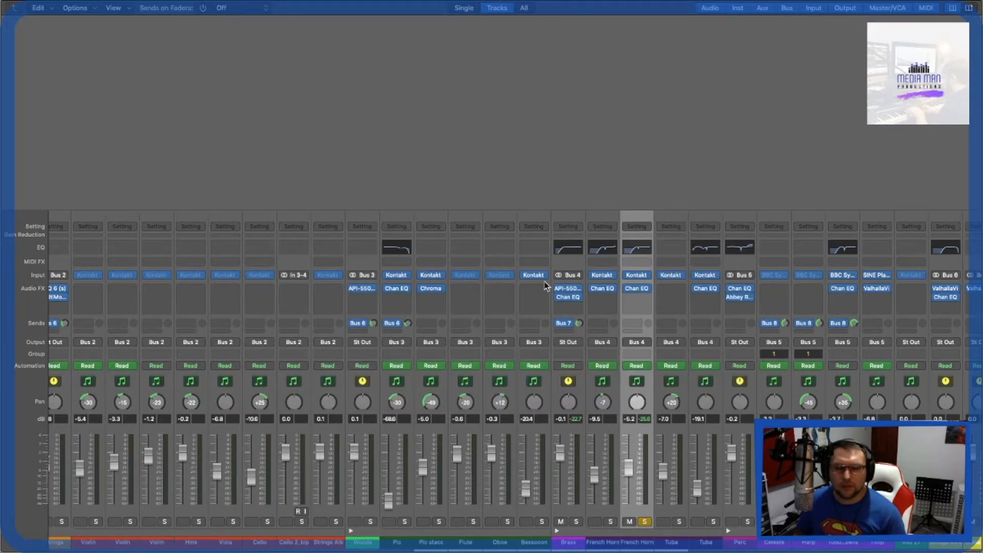
Inspect the Abbey Road Saturator on the Perc bus and close its window.
scroll(605, 314, "right", 2)
scroll(604, 312, "right", 2)
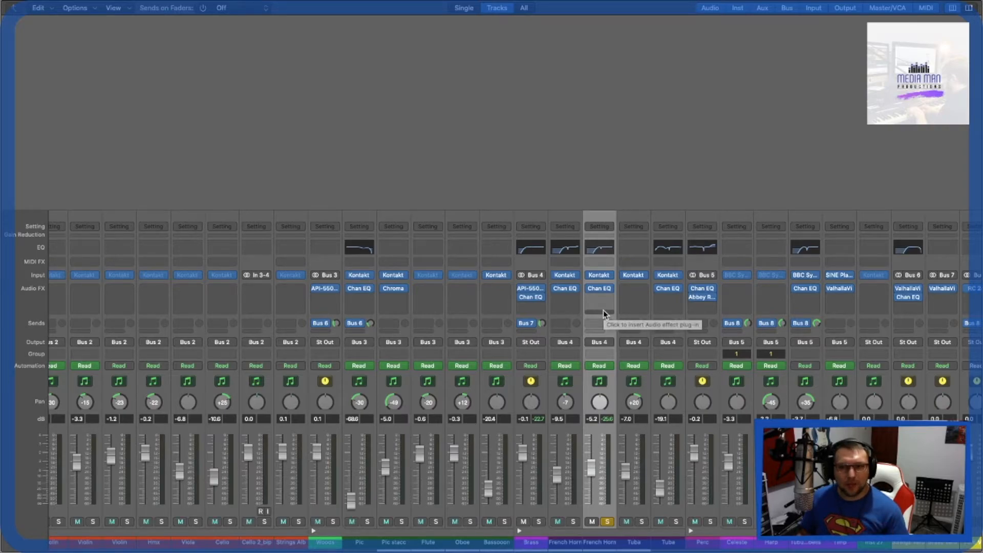
scroll(603, 310, "right", 2)
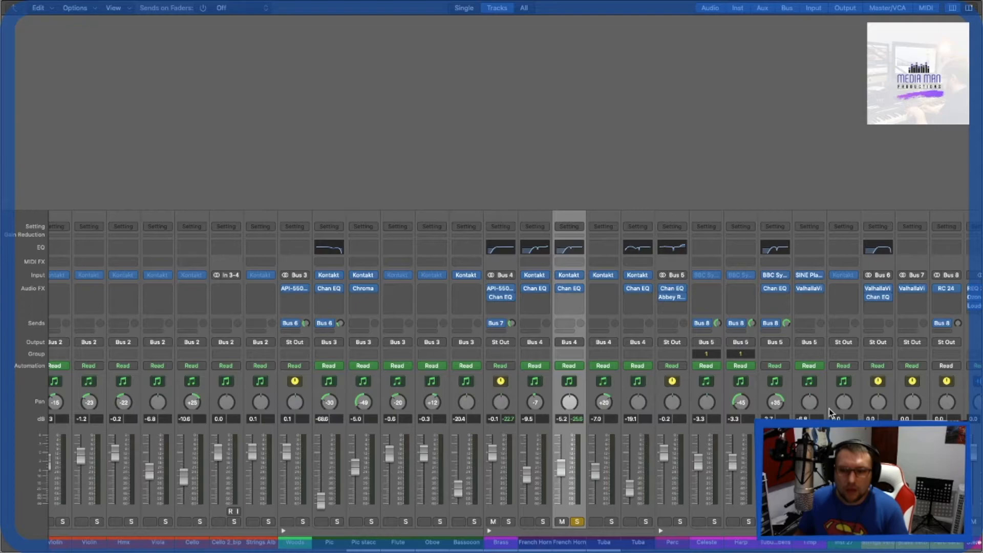
scroll(829, 408, "right", 3)
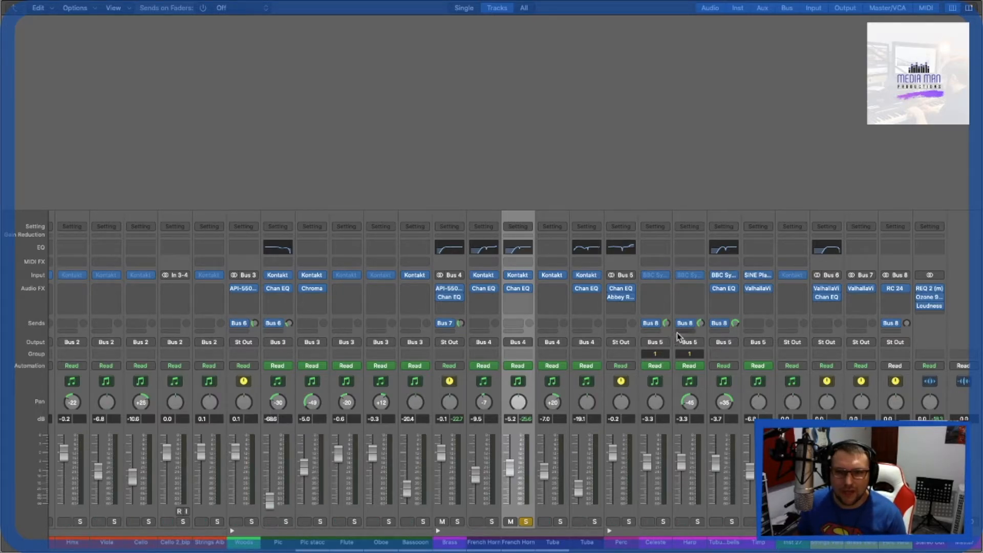
mouse_move(623, 298)
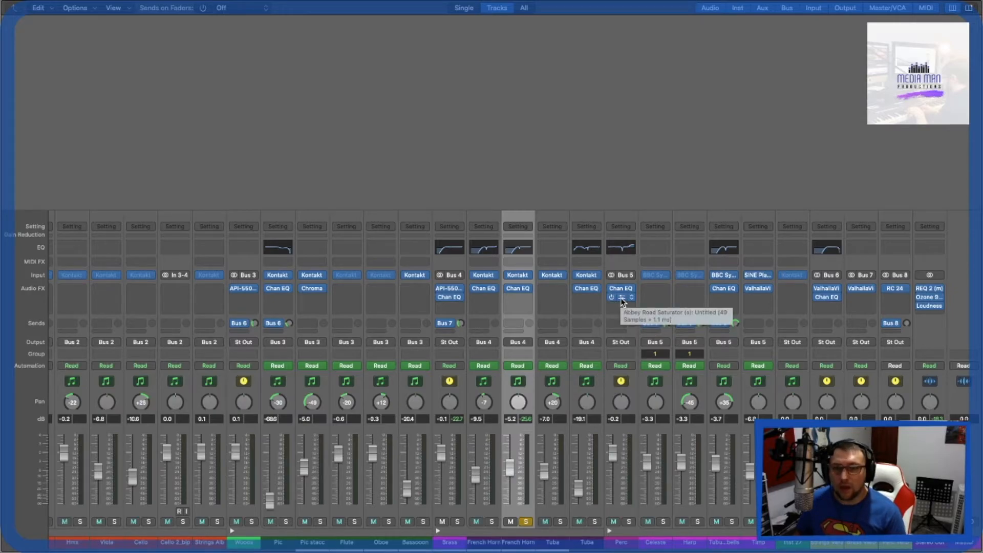
left_click(622, 297)
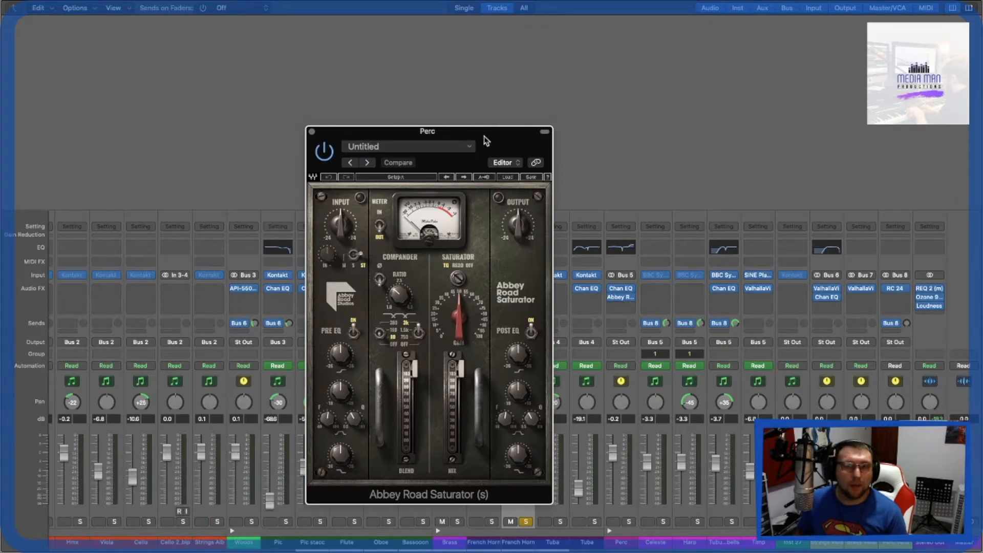
left_click_drag(485, 139, 453, 140)
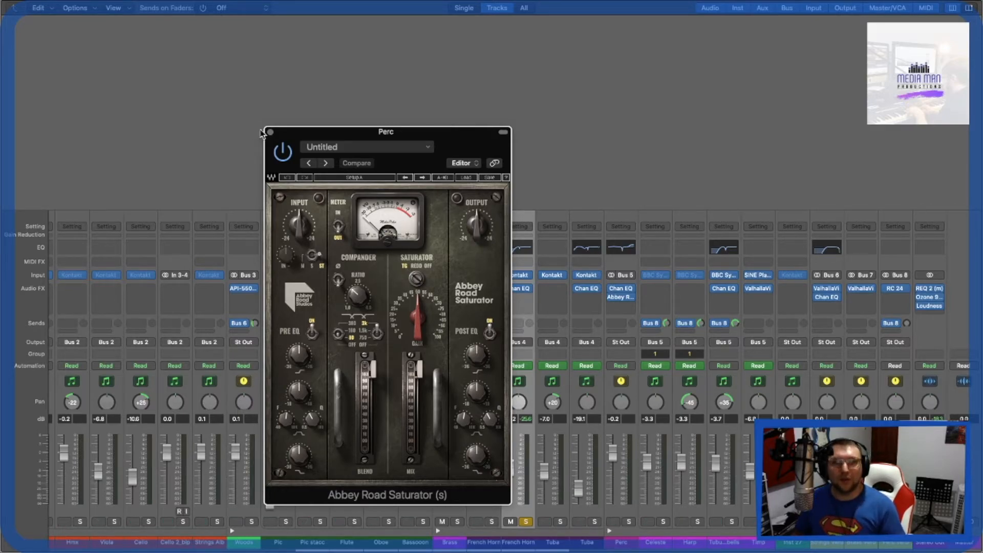
left_click(270, 132)
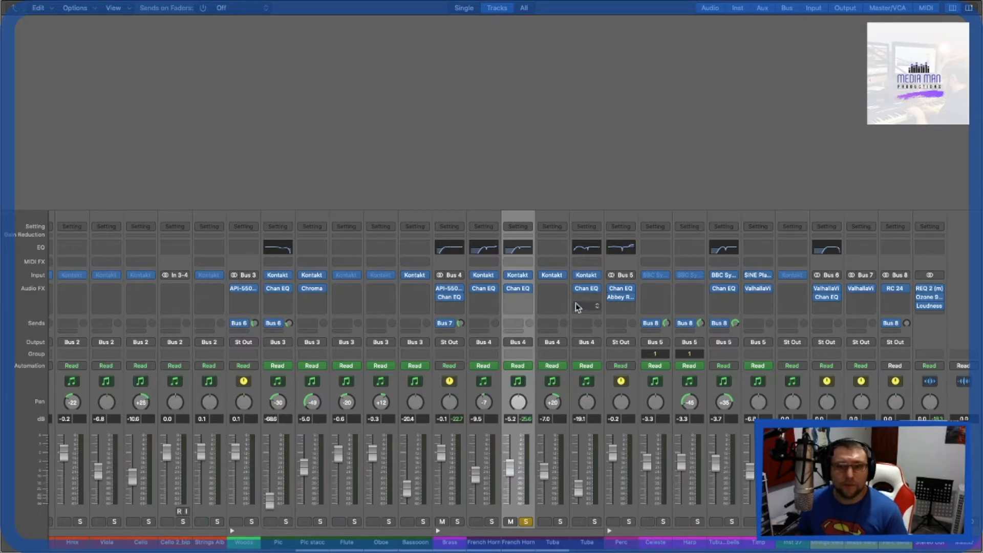
Solo the Perc bus instead of the second French Horn and play the project from bar 26 in the arrangement view.
left_click(626, 523)
left_click(526, 522)
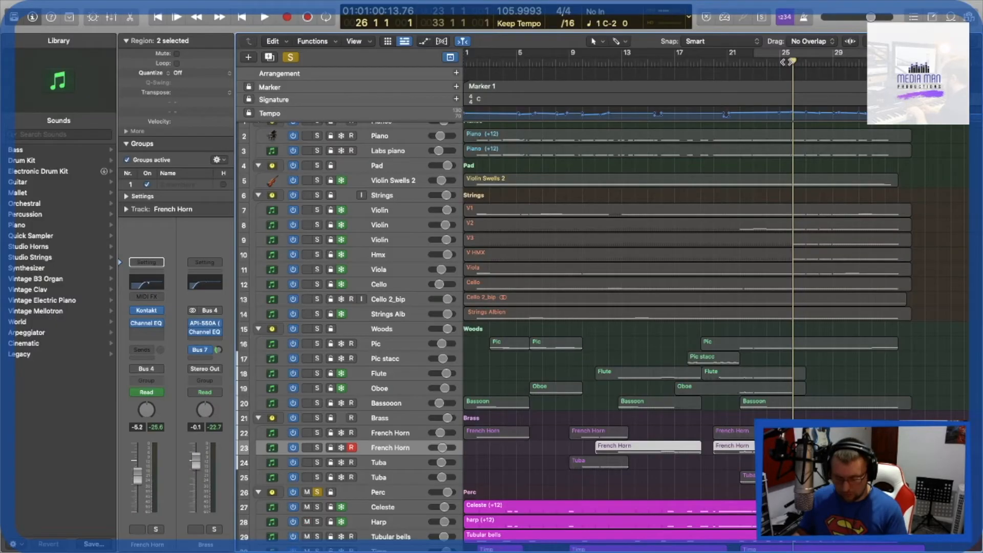
key("space")
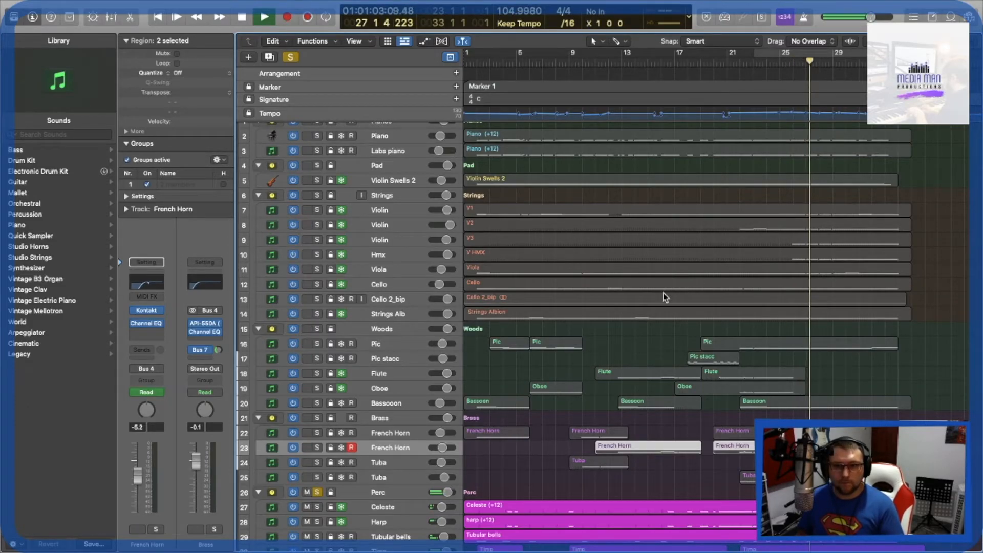
scroll(659, 311, "down", 5)
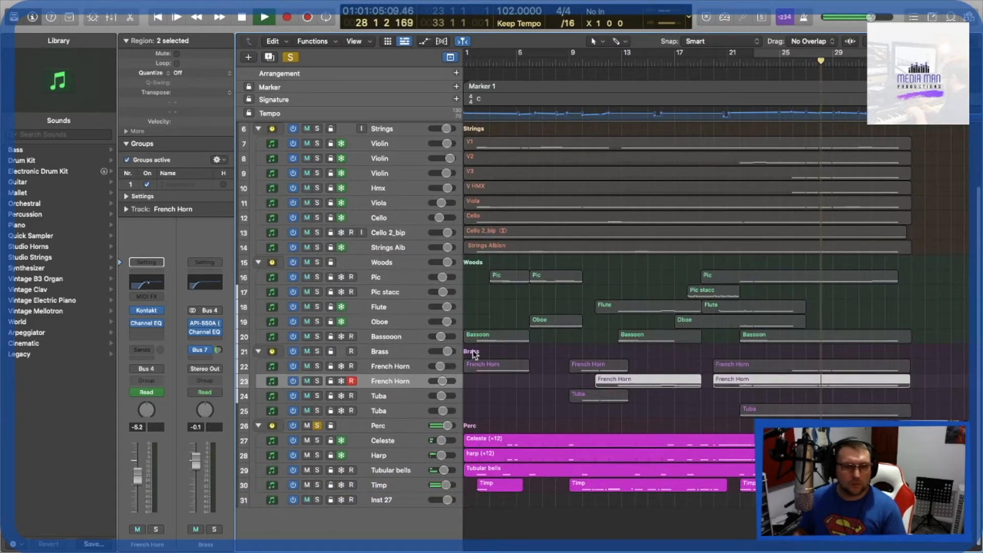
Select the Perc track, replay from bar 26, and compare the sound with its Channel EQ and Abbey Road Saturator bypassed and re-enabled.
left_click(365, 427)
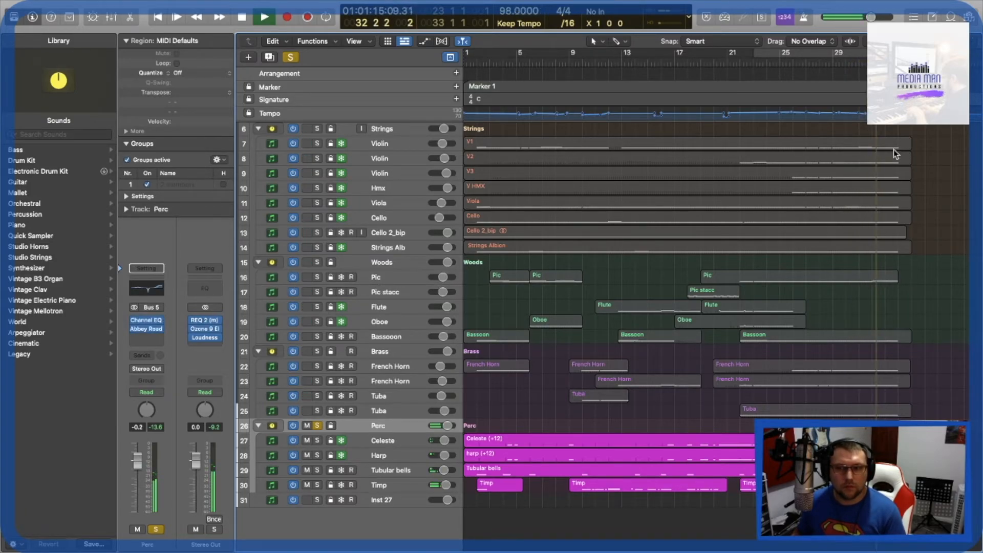
left_click(798, 60)
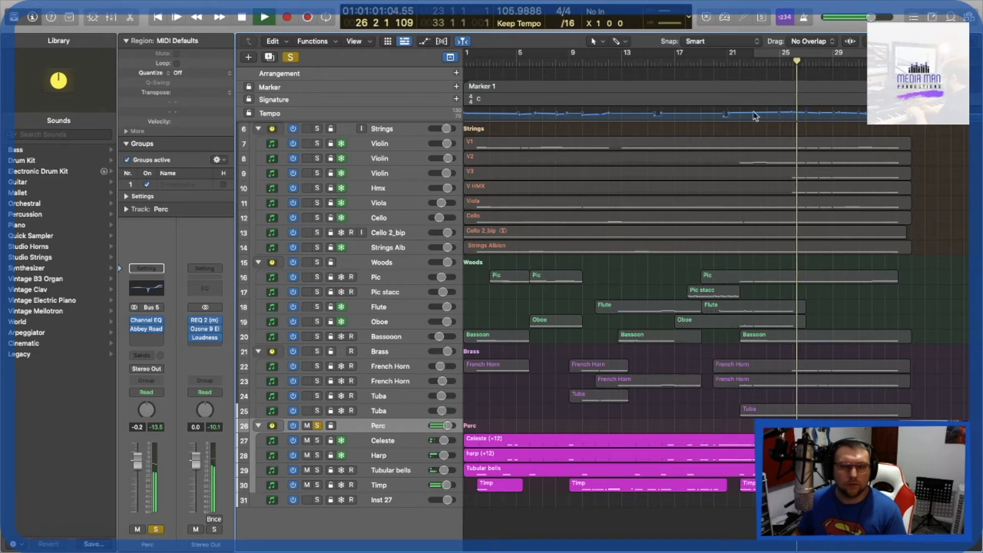
left_click(135, 320)
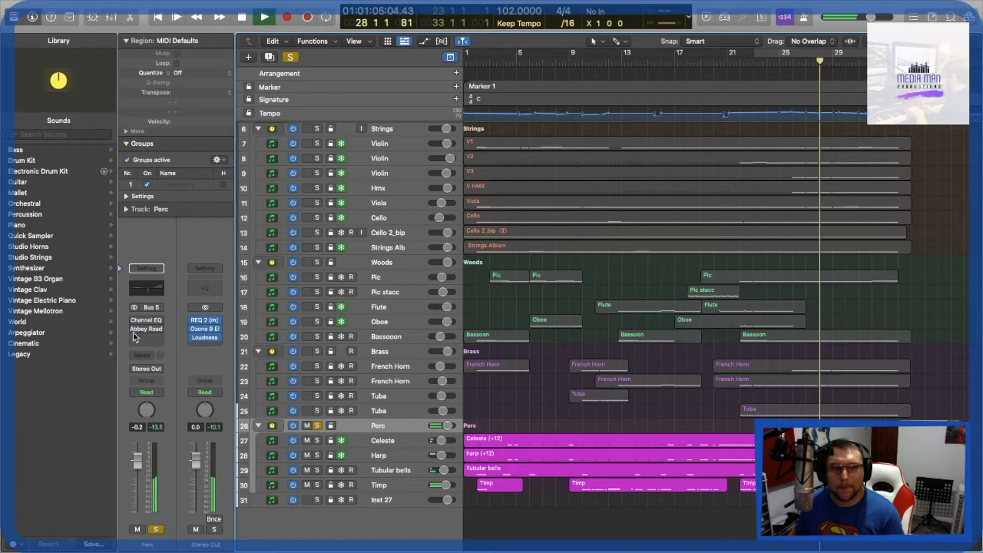
left_click(133, 330)
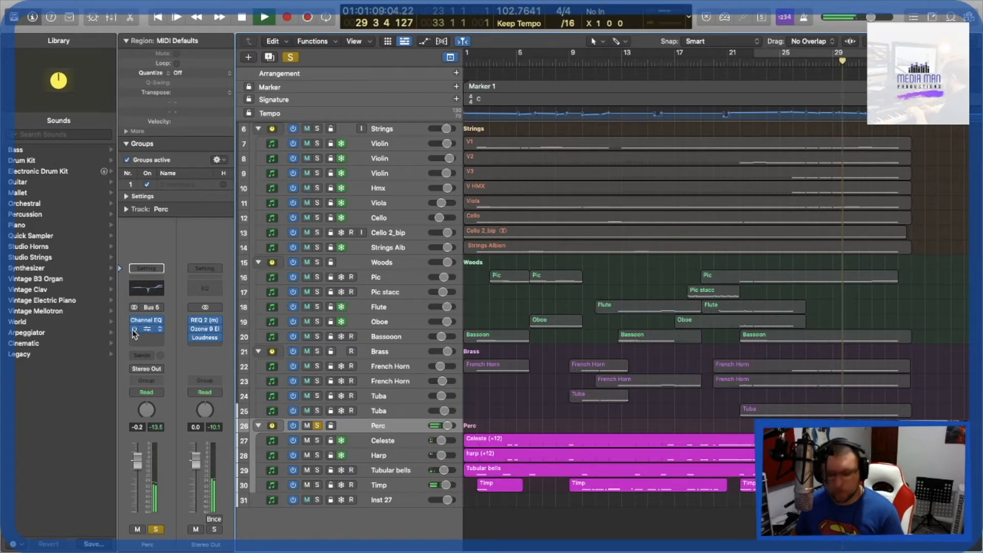
key("space")
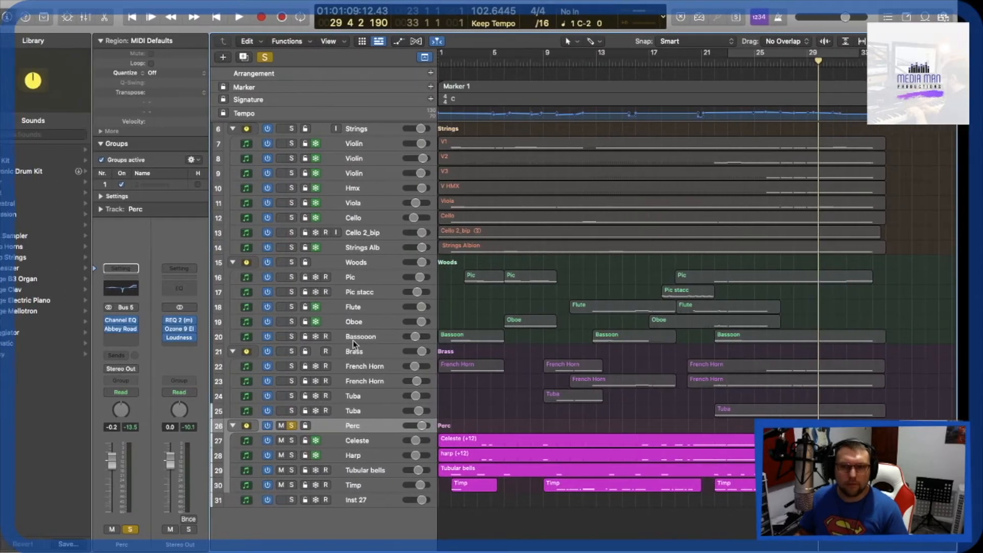
Show the mixer and inspect both the L and R curves of the REQ 2 equalizer on the Stereo Out, closing its window.
key("ctrl+Left")
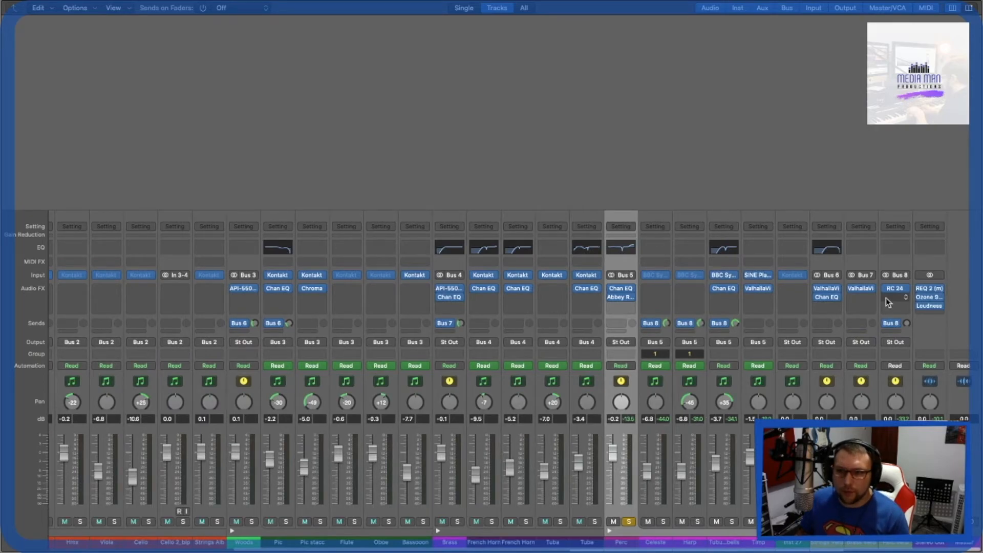
left_click(929, 289)
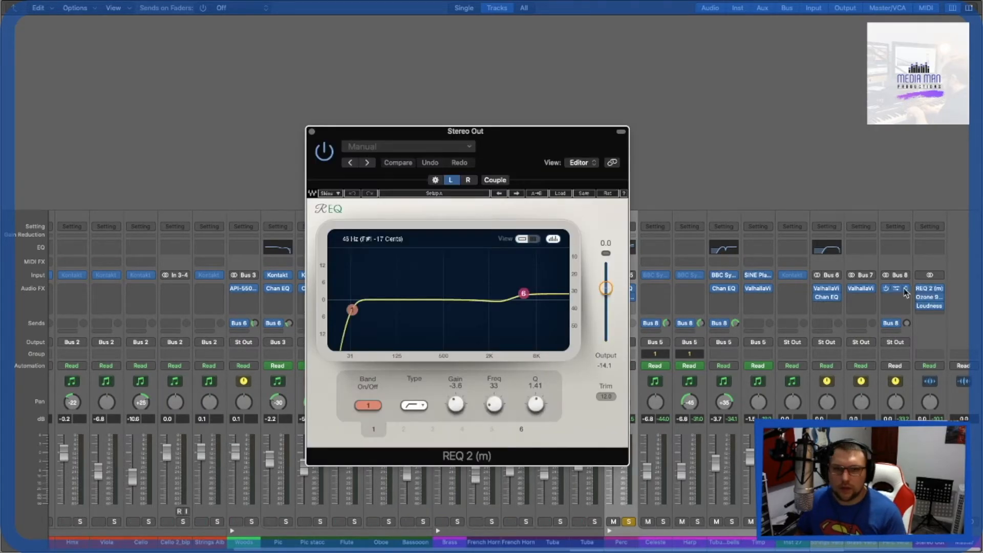
left_click_drag(559, 155, 594, 143)
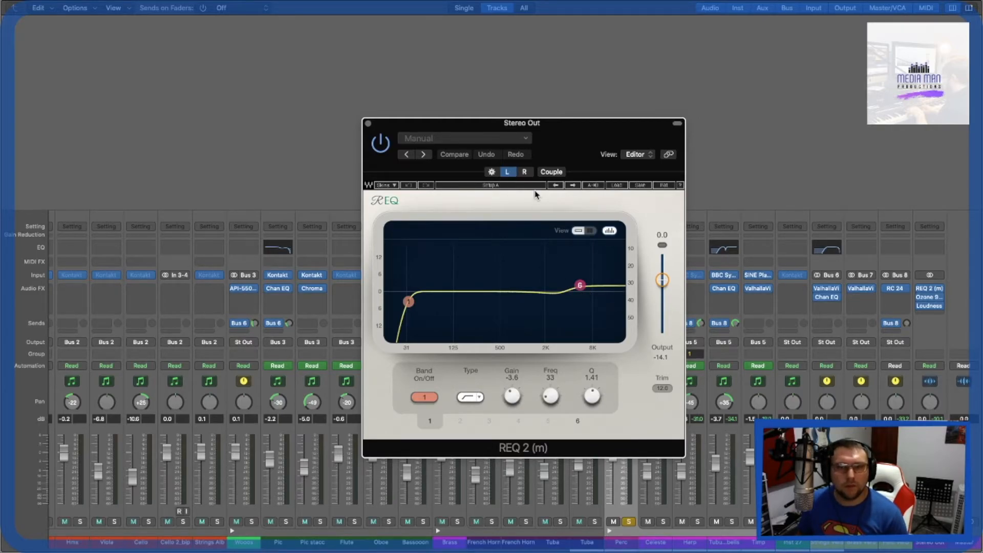
left_click(524, 173)
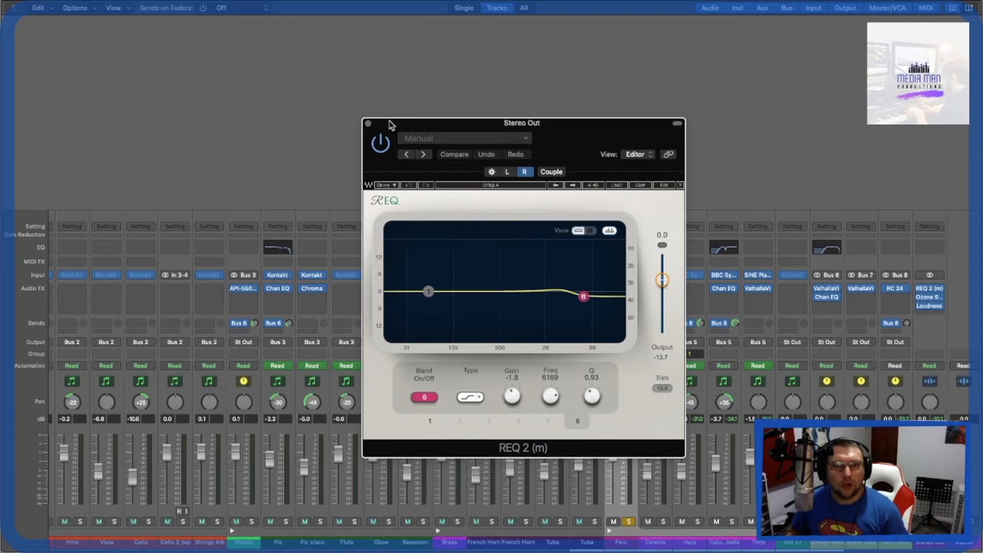
left_click(368, 124)
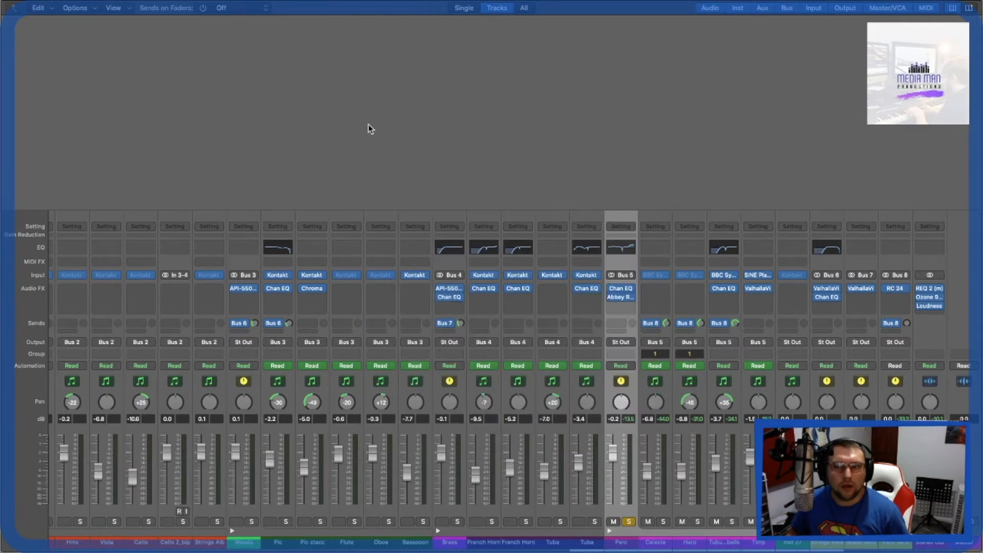
Open Ozone 9 Elements on the Stereo Out and inspect its Equalizer and Imager modules.
left_click(929, 300)
left_click(960, 254)
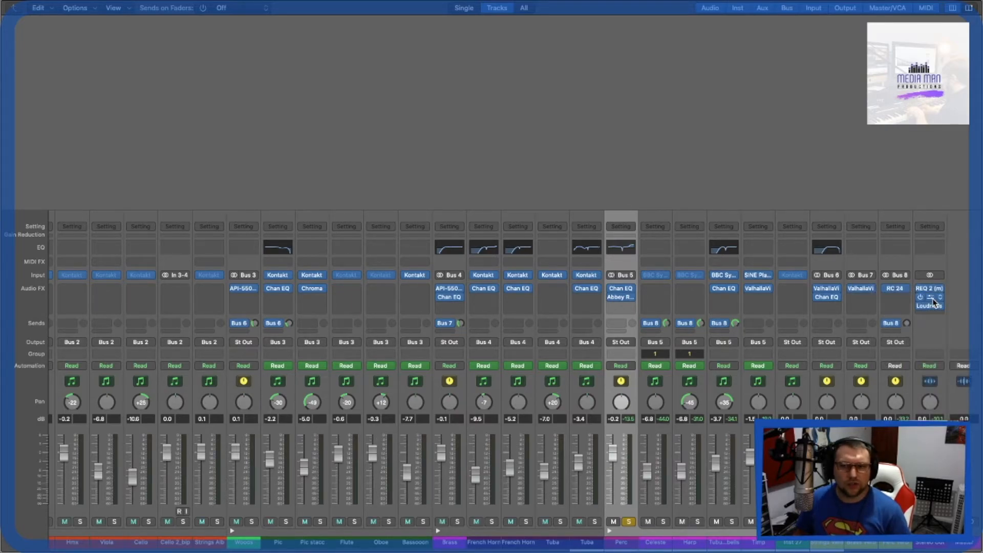
left_click(928, 303)
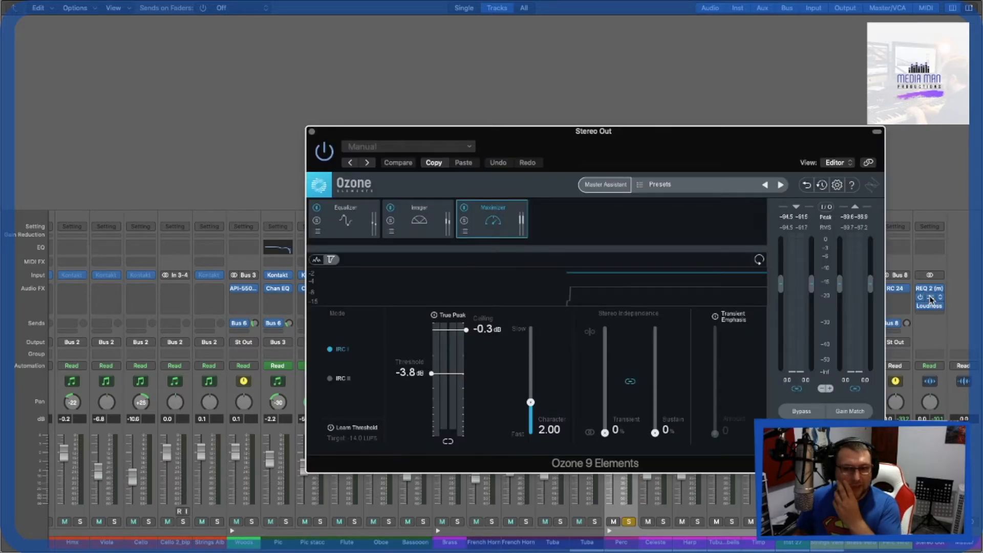
left_click(352, 221)
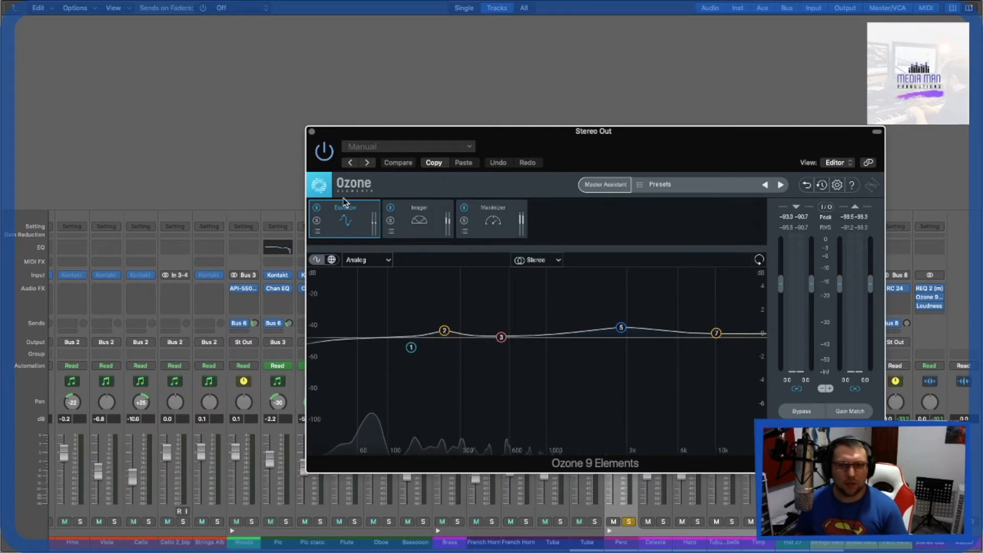
left_click(419, 221)
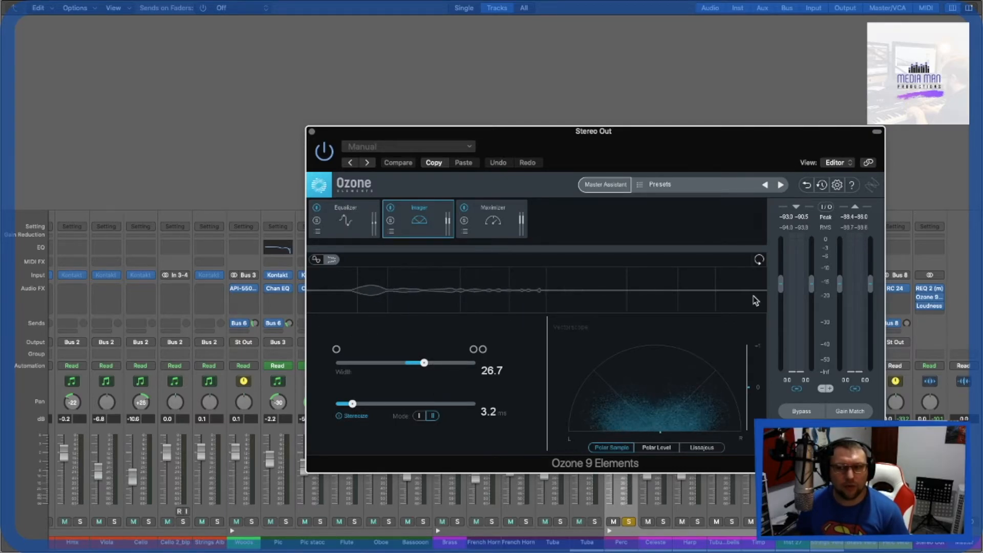
Move the Ozone window clear of the Stereo Out inserts, recheck the REQ 2 curve and close the REQ 2 window.
left_click_drag(756, 151, 671, 146)
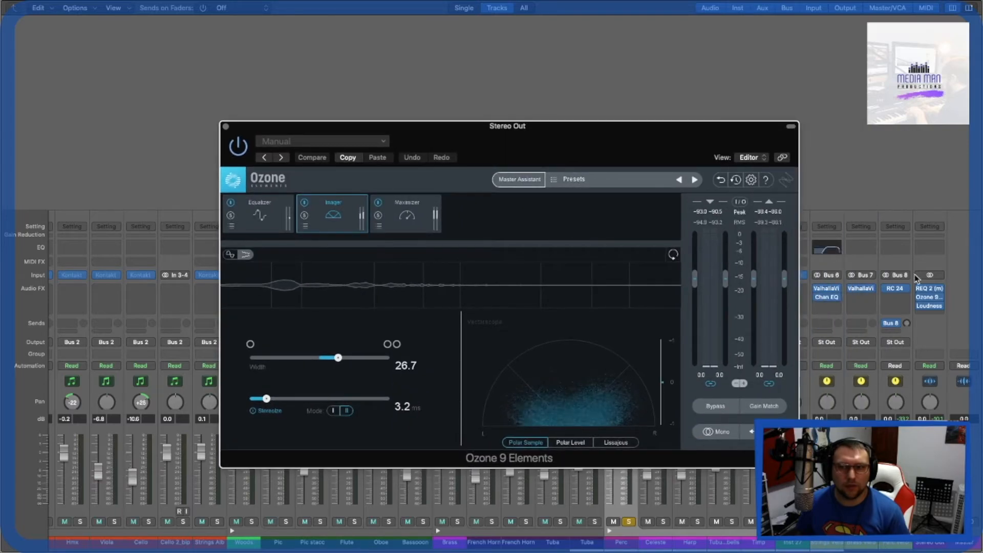
left_click(930, 290)
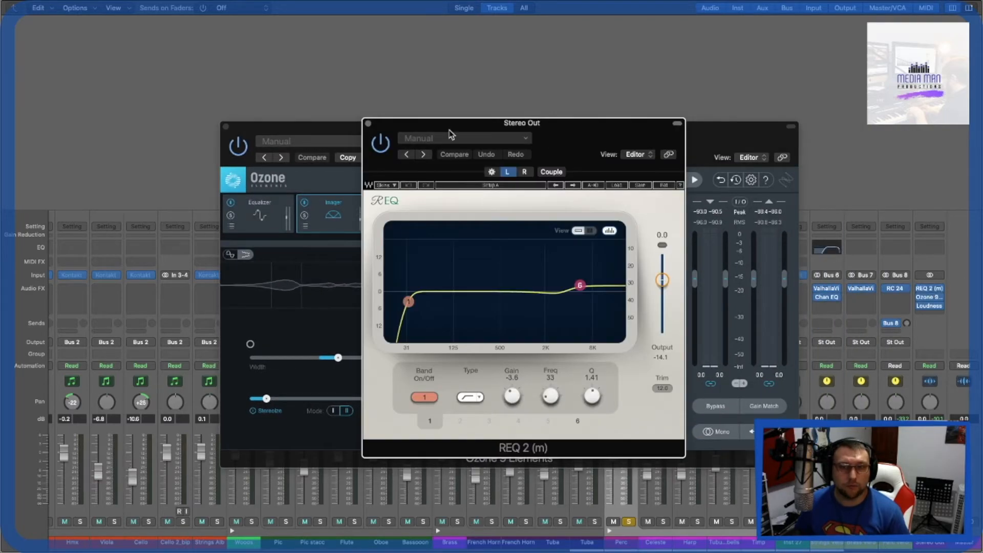
left_click(367, 123)
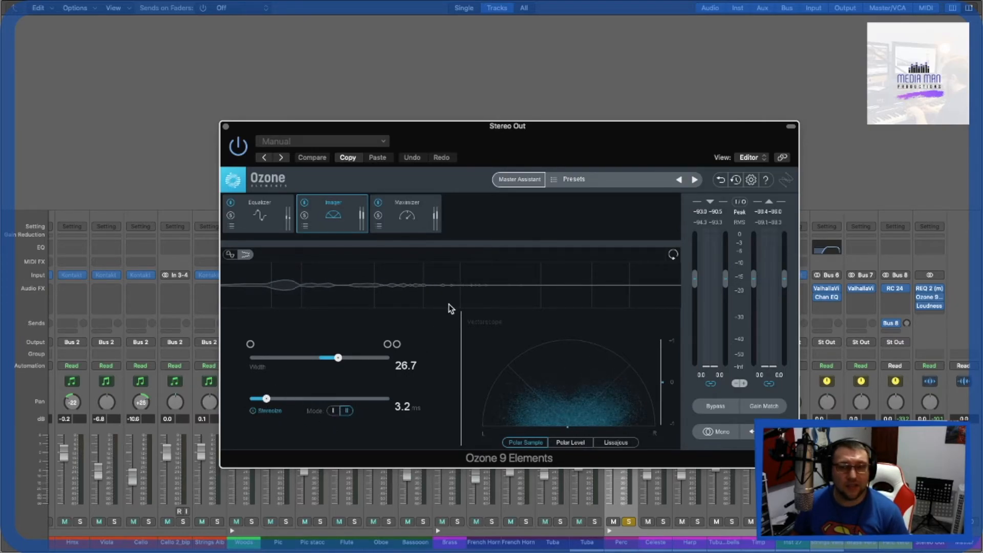
Show Ozone's Maximizer module and open the Stereo Out's Loudness Meter, arranging both plug-in windows side by side.
left_click(412, 209)
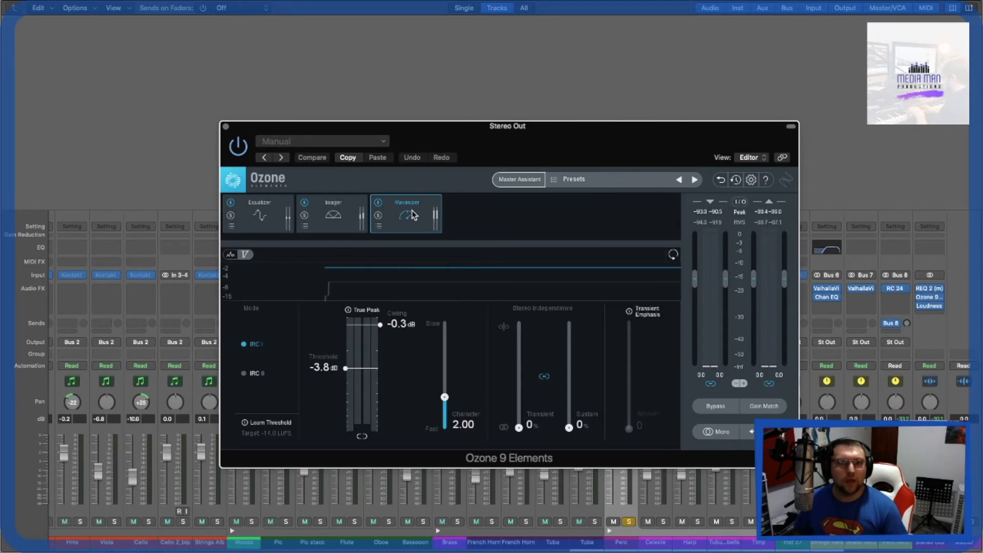
left_click_drag(514, 136, 377, 95)
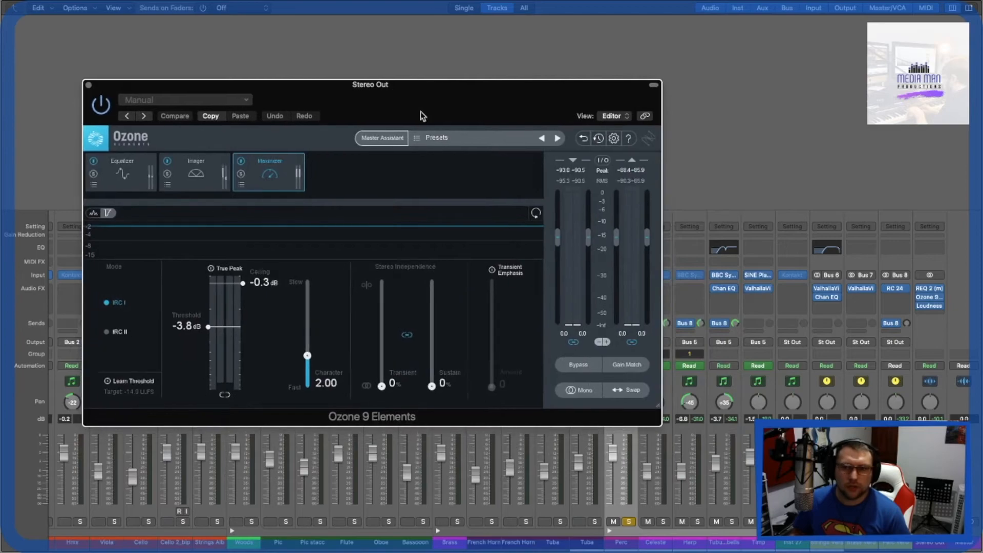
left_click(930, 309)
left_click_drag(336, 144, 752, 112)
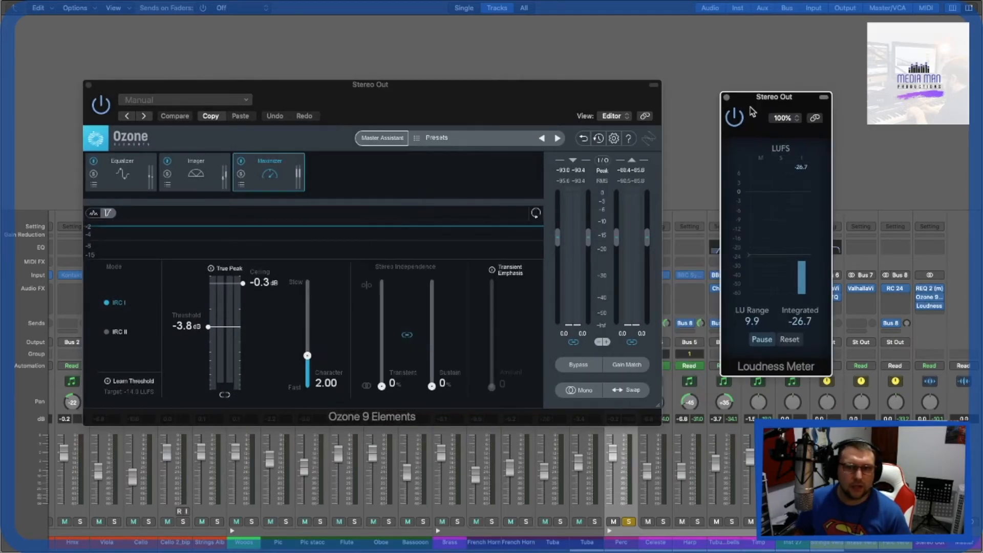